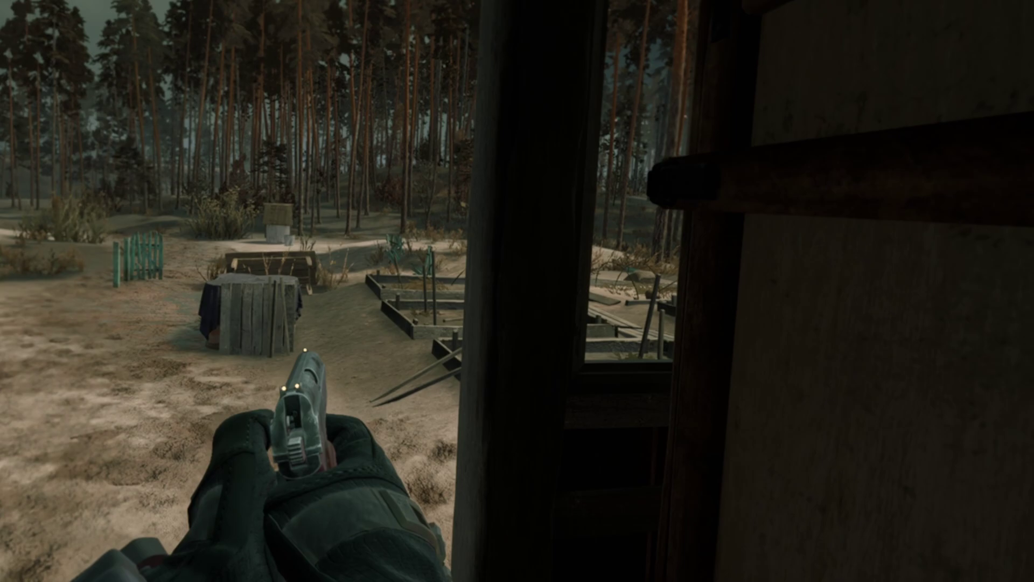
pyautogui.press('a')
pyautogui.press('a')
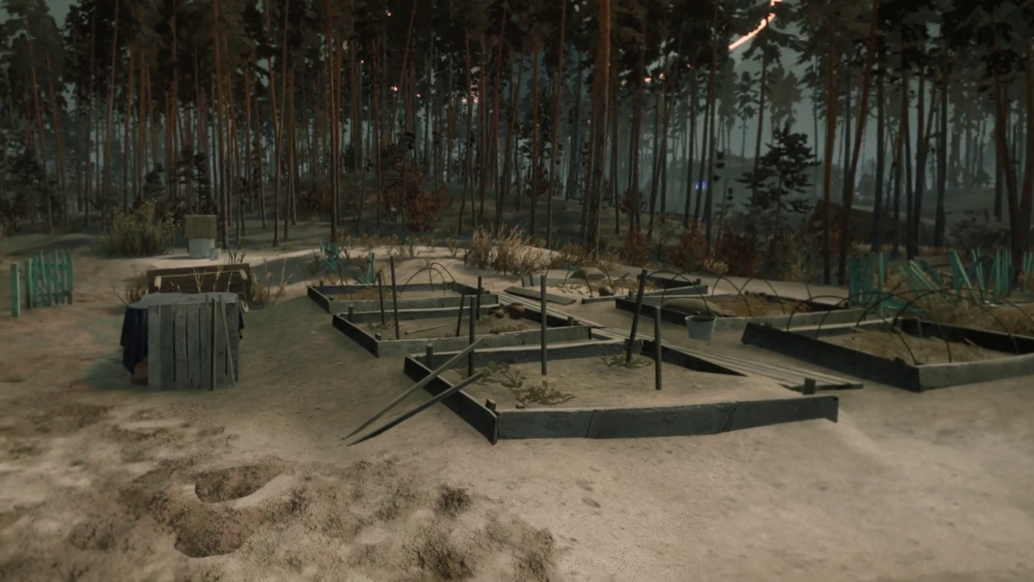
pyautogui.moveTo(517, 291)
pyautogui.press('w')
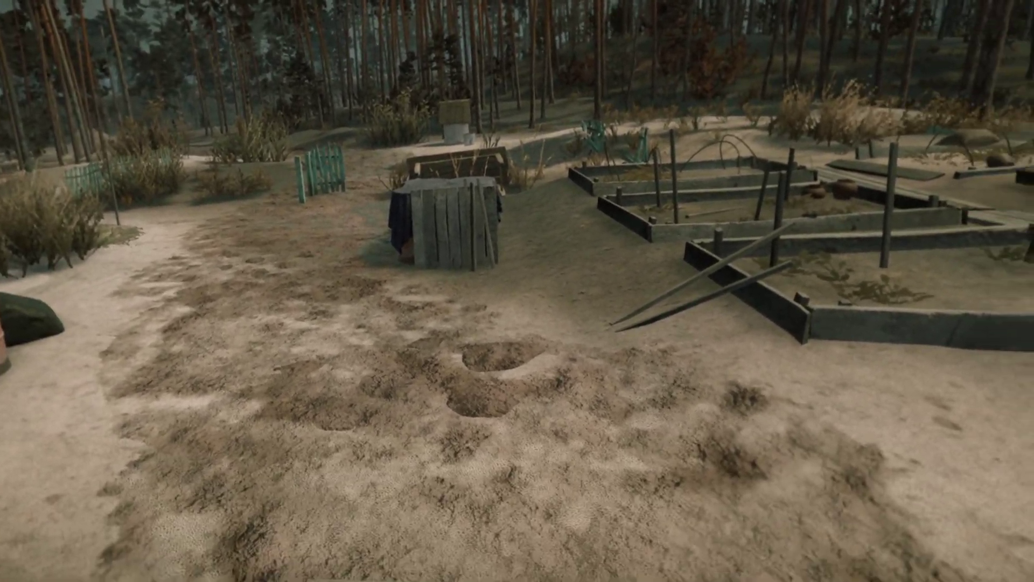
pyautogui.click(517, 291)
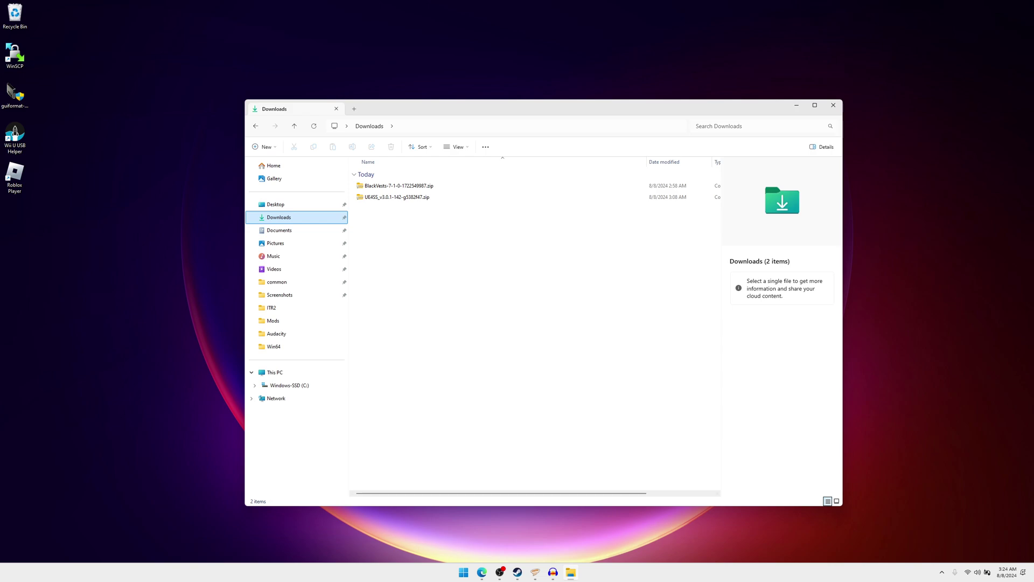
# Browse the C: drive to Program Files (x86)\Steam\steamapps\common.
pyautogui.click(290, 386)
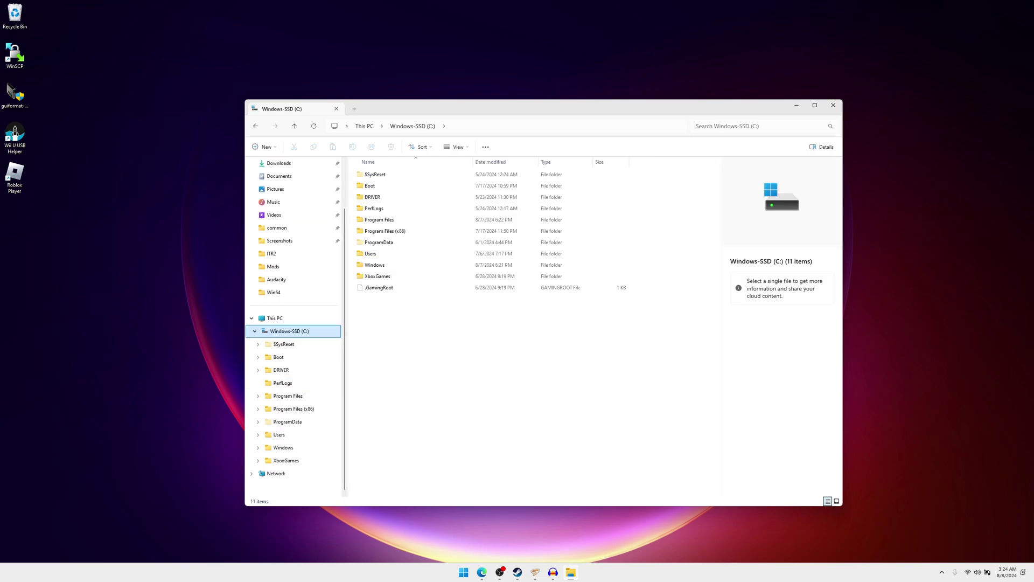
pyautogui.click(385, 231)
pyautogui.doubleClick(385, 231)
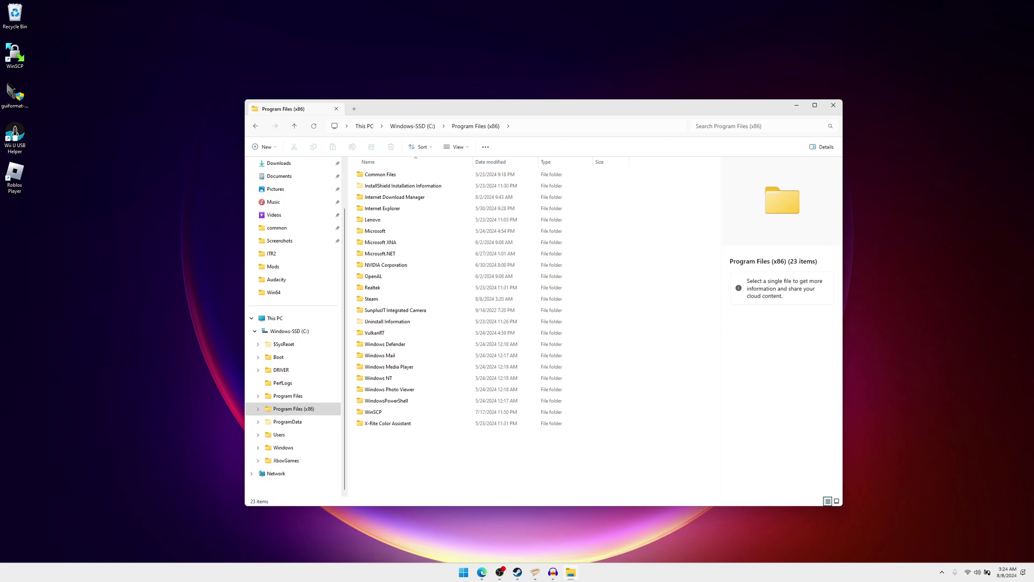
pyautogui.doubleClick(377, 299)
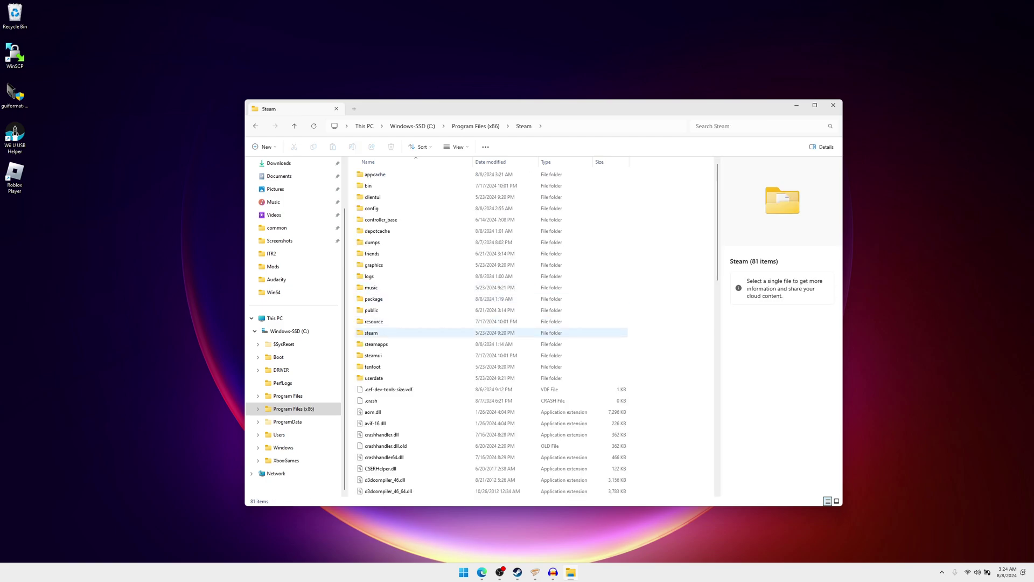
pyautogui.doubleClick(377, 344)
pyautogui.click(376, 174)
pyautogui.doubleClick(374, 174)
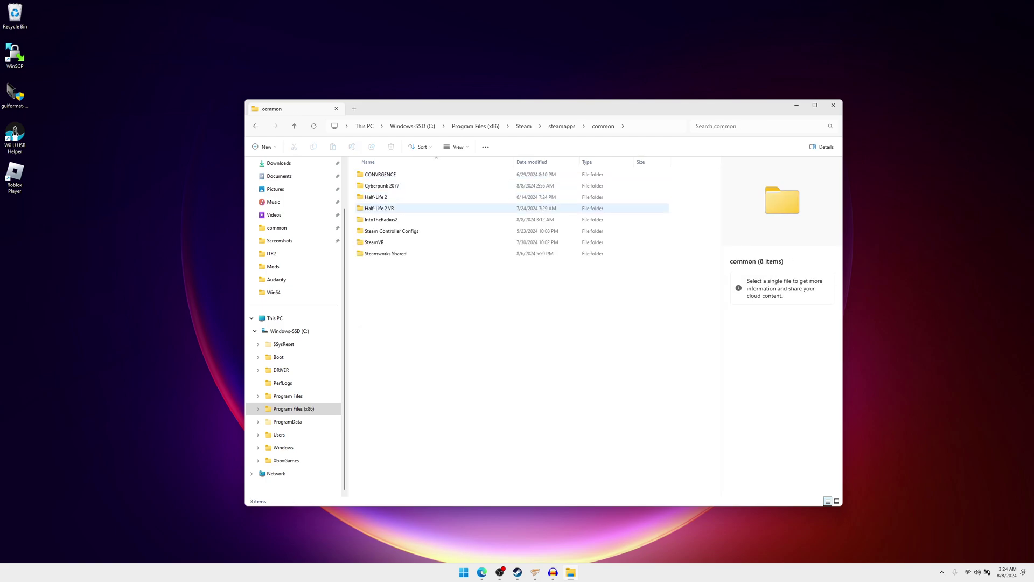
# Open the Content\Paks folder inside IntoTheRadius2\IntoTheRadius2.
pyautogui.doubleClick(380, 219)
pyautogui.doubleClick(381, 186)
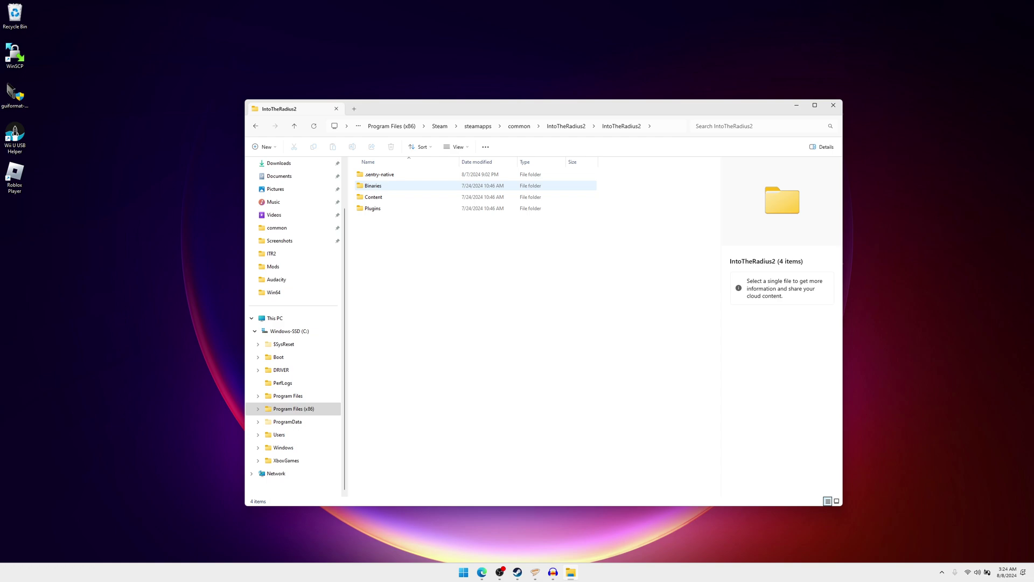
pyautogui.doubleClick(377, 196)
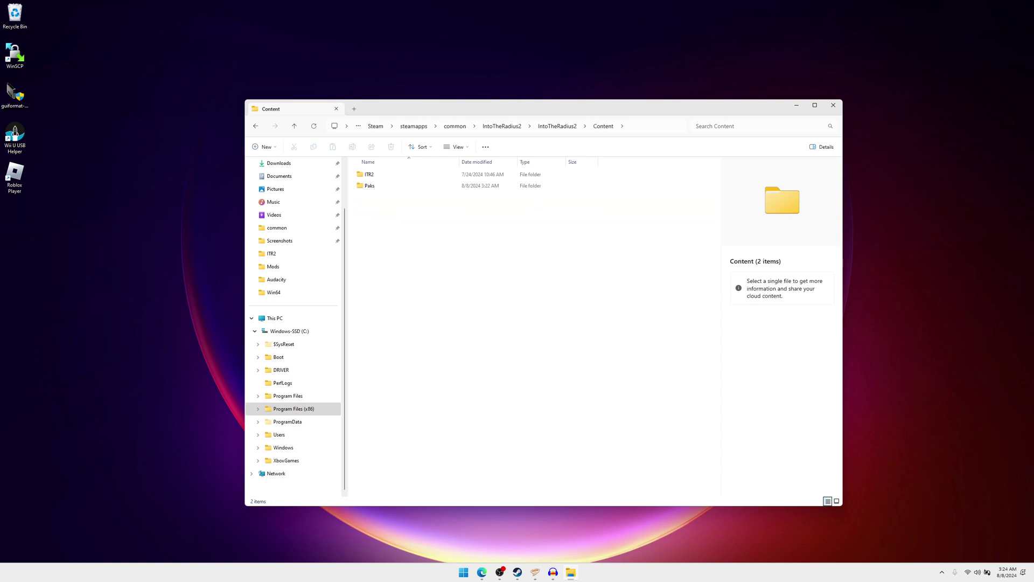
pyautogui.doubleClick(375, 185)
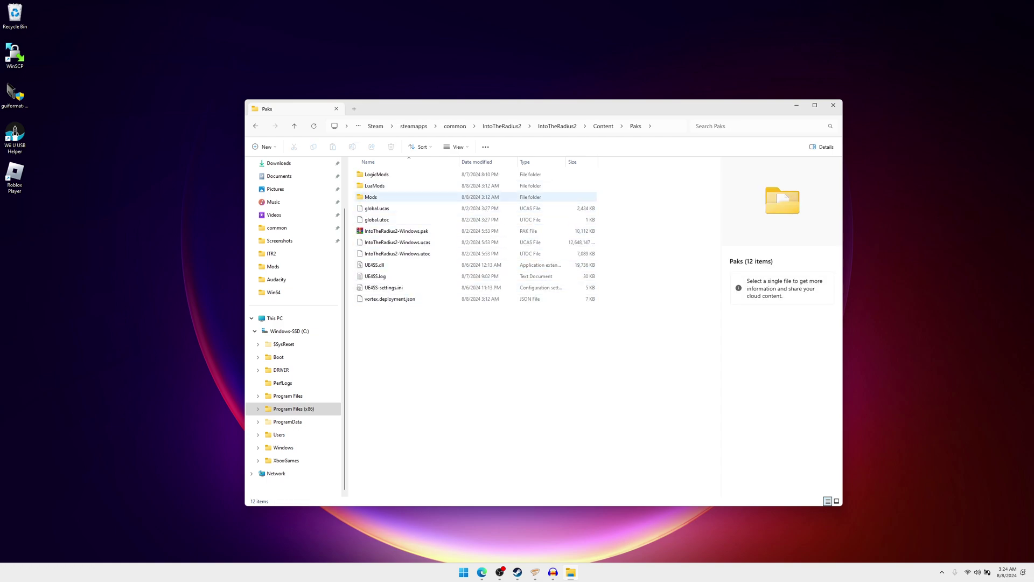
pyautogui.moveTo(377, 197)
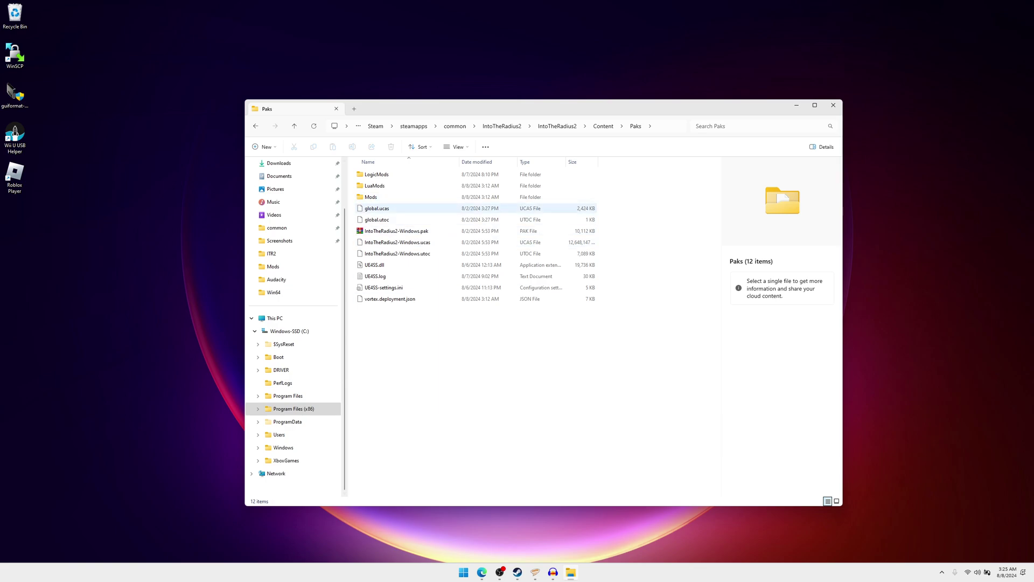
# Switch to Nexus Mods in the browser, filter all games by "into", and browse the mods for Into The Radius 2.
pyautogui.hotkey('alt', 'Tab')
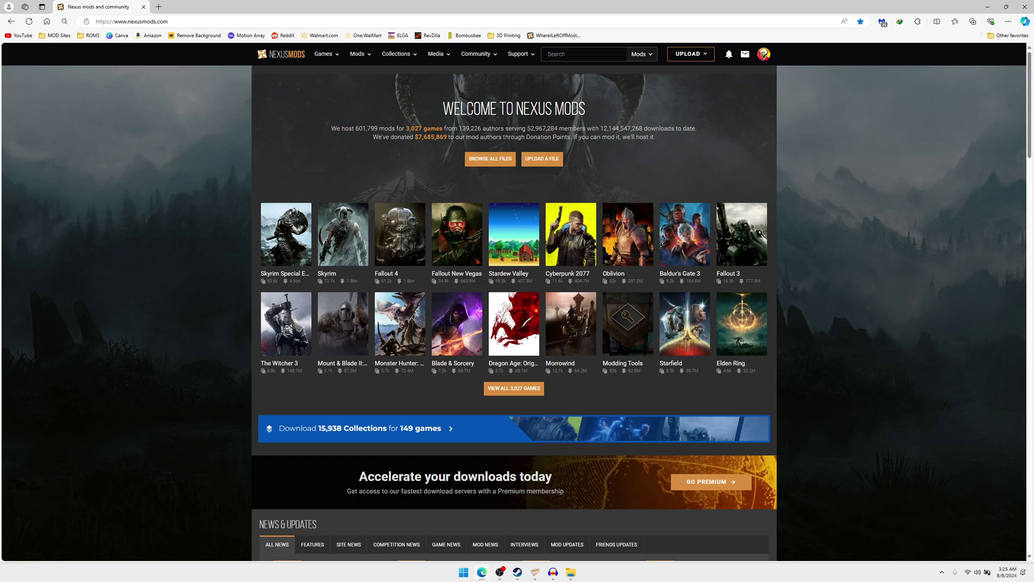
pyautogui.moveTo(327, 54)
pyautogui.click(424, 102)
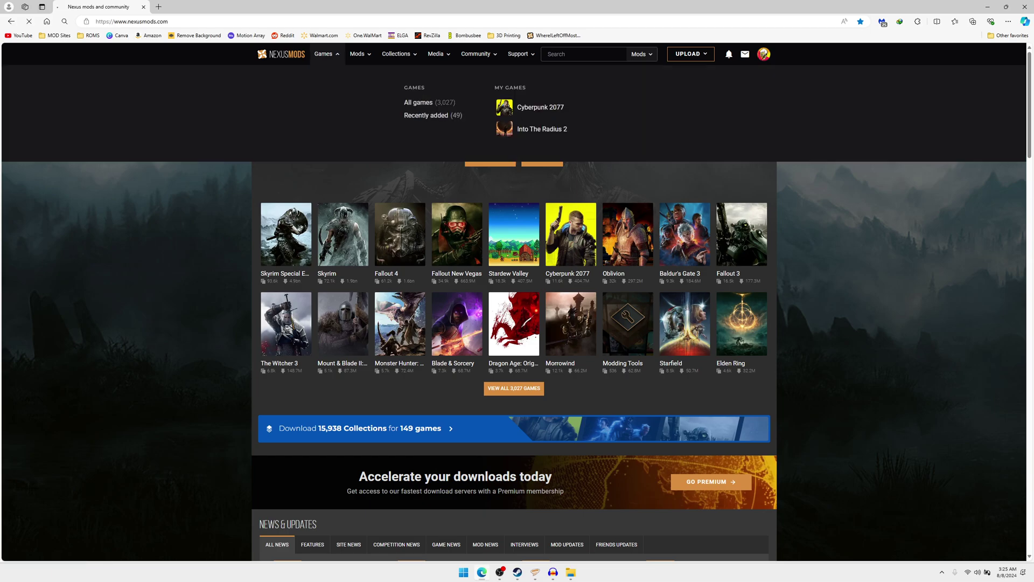
pyautogui.click(299, 177)
pyautogui.write('intro')
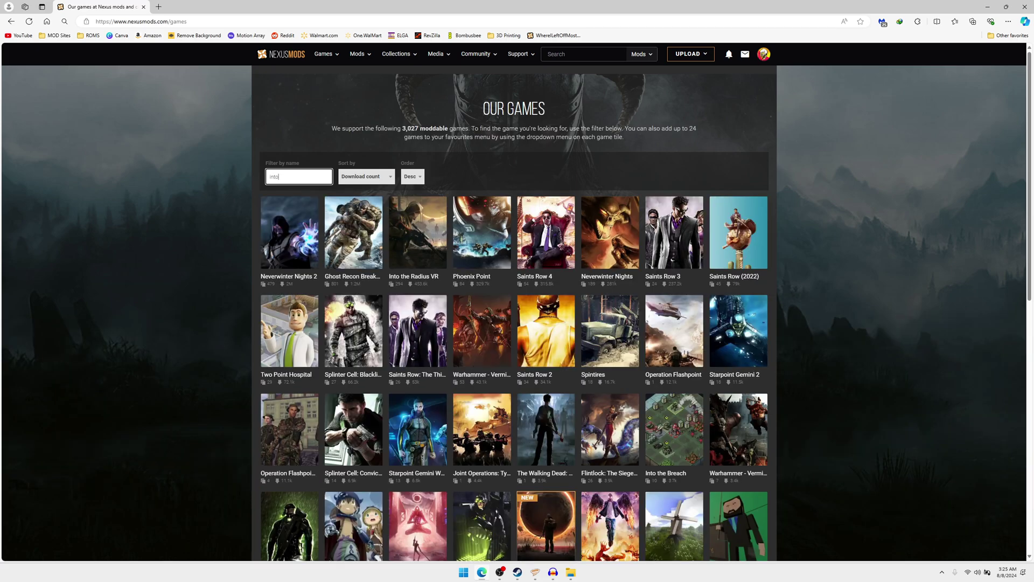
pyautogui.write('o')
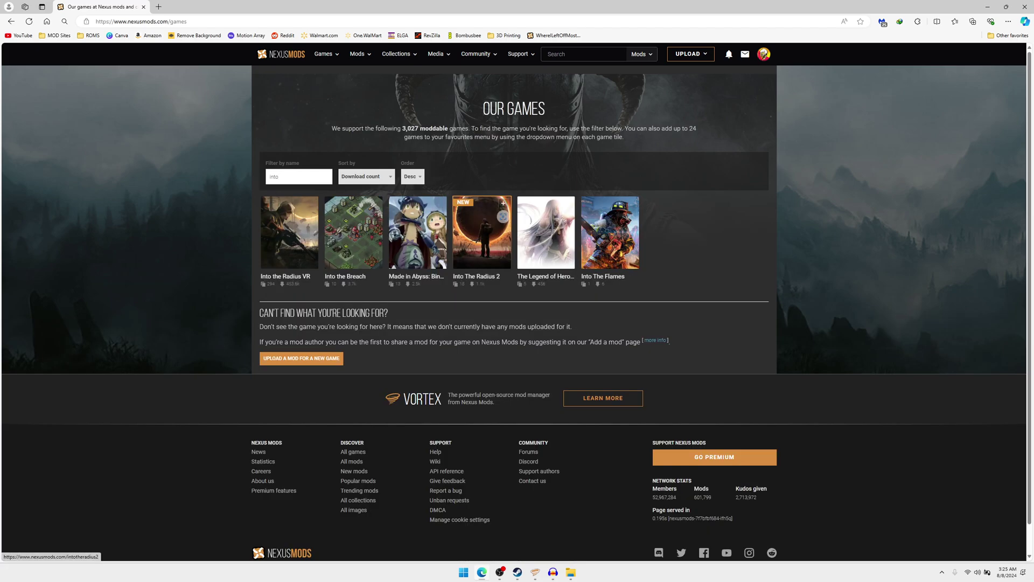
pyautogui.click(498, 258)
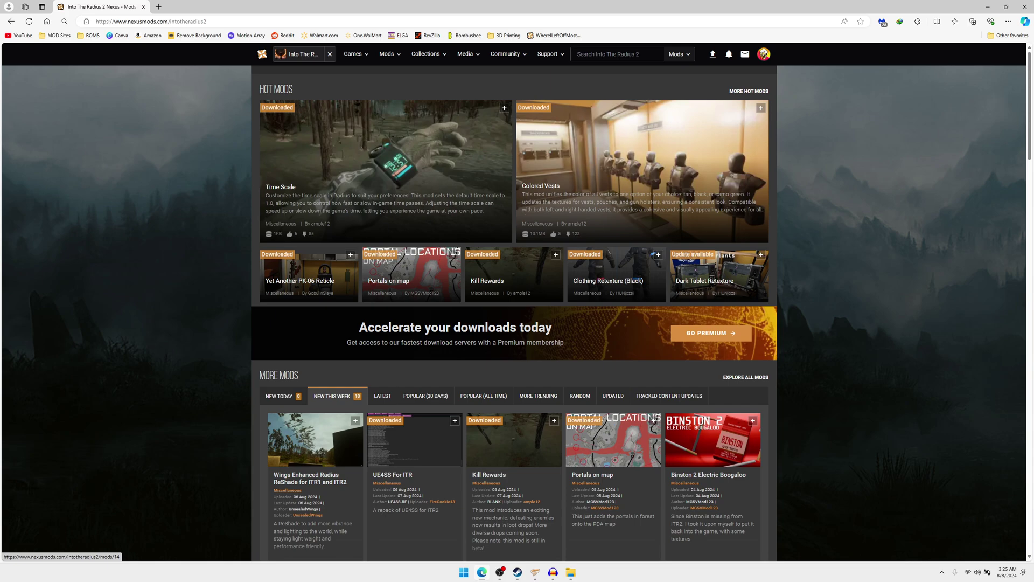
pyautogui.scroll(-3, 609, 272)
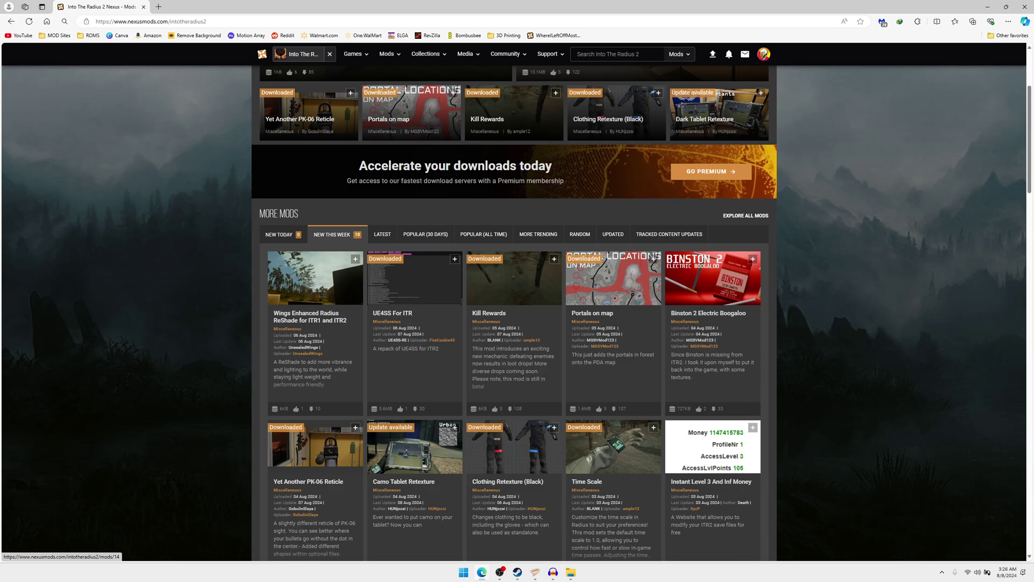
# Open the account's download history and examine the list of Into The Radius 2 mods already downloaded.
pyautogui.click(764, 54)
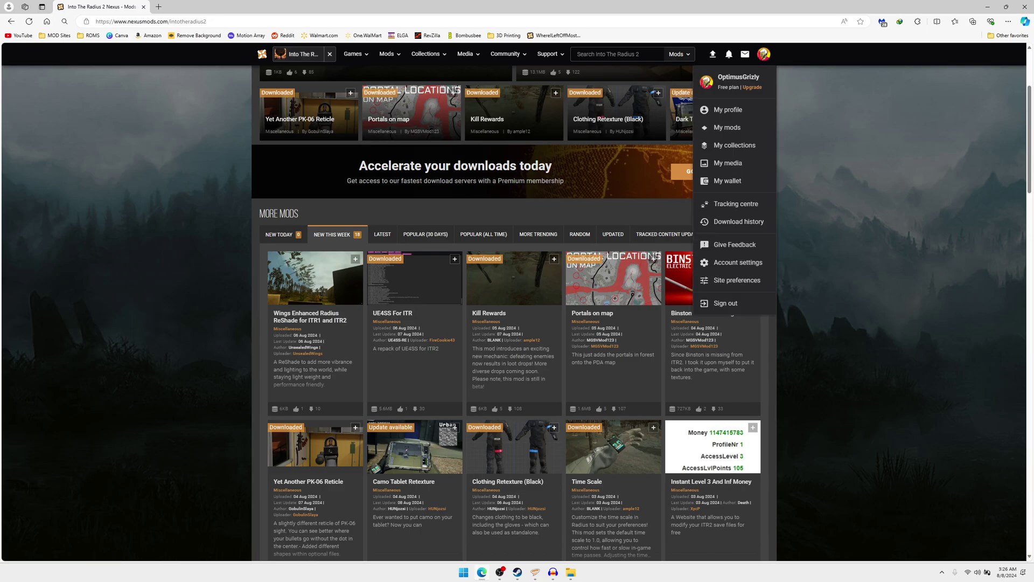
pyautogui.click(727, 127)
pyautogui.click(423, 124)
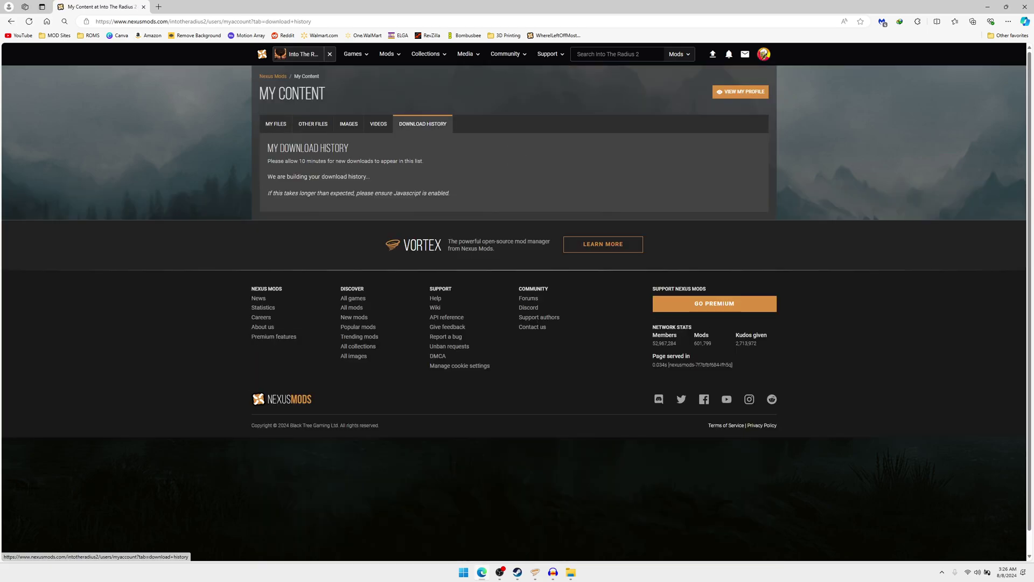
pyautogui.scroll(-4, 431, 280)
pyautogui.scroll(-1, 515, 312)
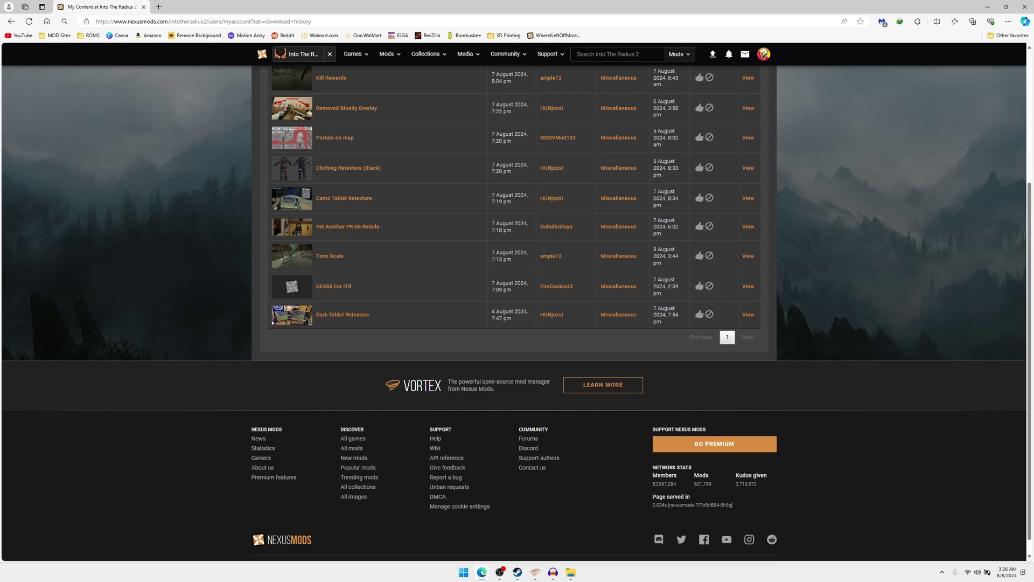
pyautogui.scroll(2, 515, 312)
pyautogui.scroll(-1, 514, 312)
pyautogui.scroll(1, 514, 312)
pyautogui.scroll(2, 515, 270)
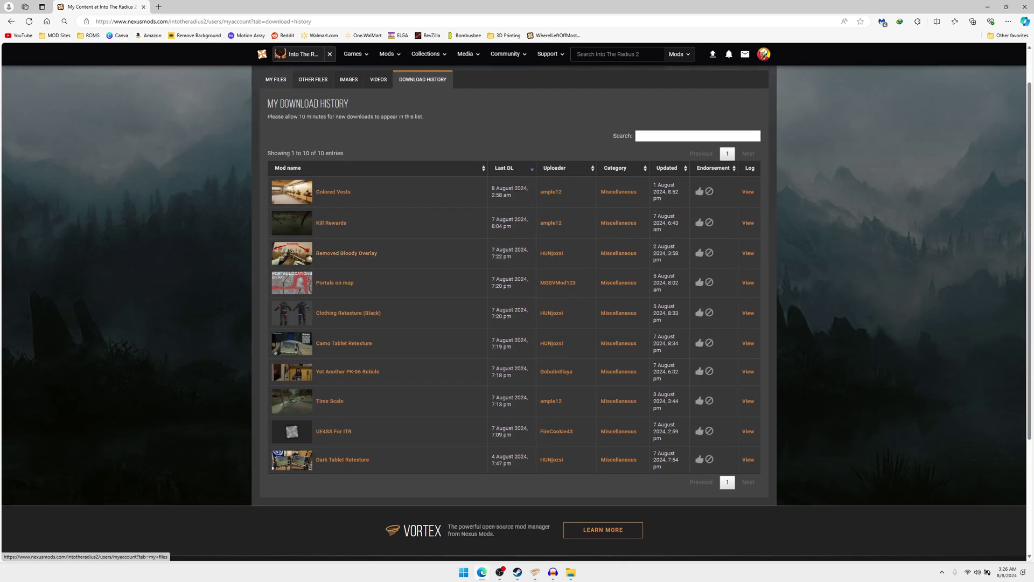
pyautogui.click(276, 80)
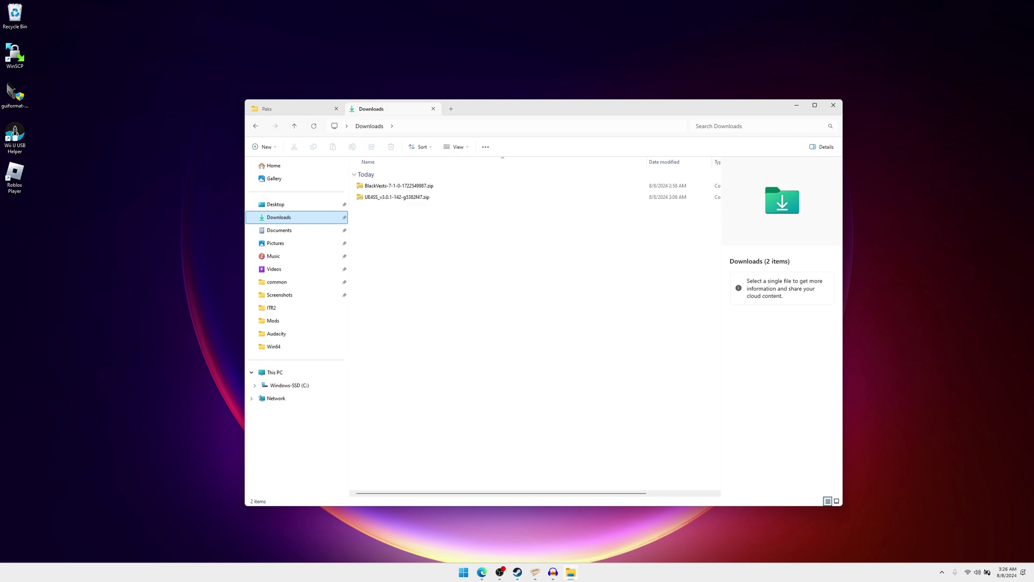
# Extract BlackVests-7-1-0-1722549987.zip in File Explorer's Downloads folder, keeping the suggested destination.
pyautogui.click(399, 186)
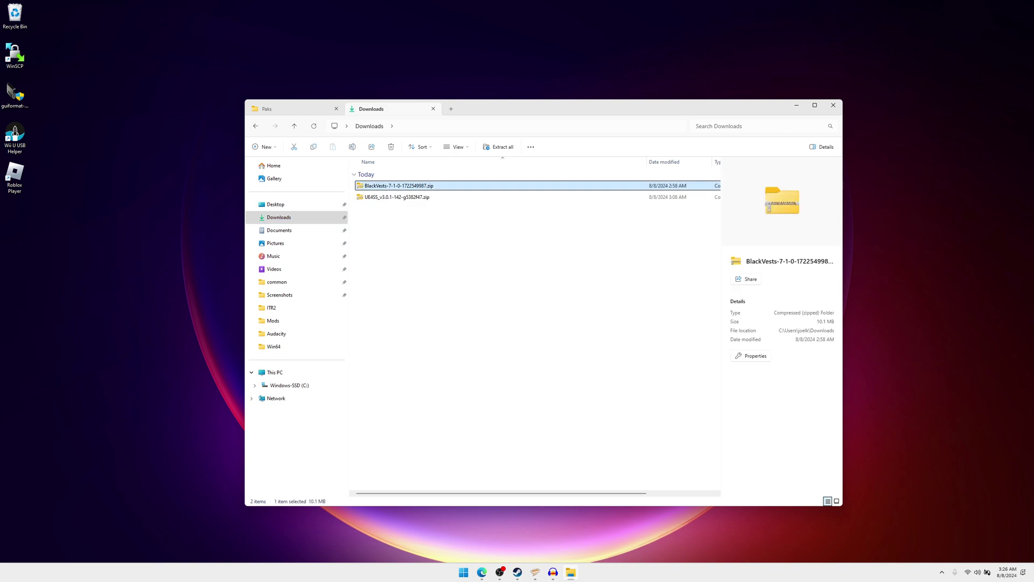
pyautogui.click(499, 147)
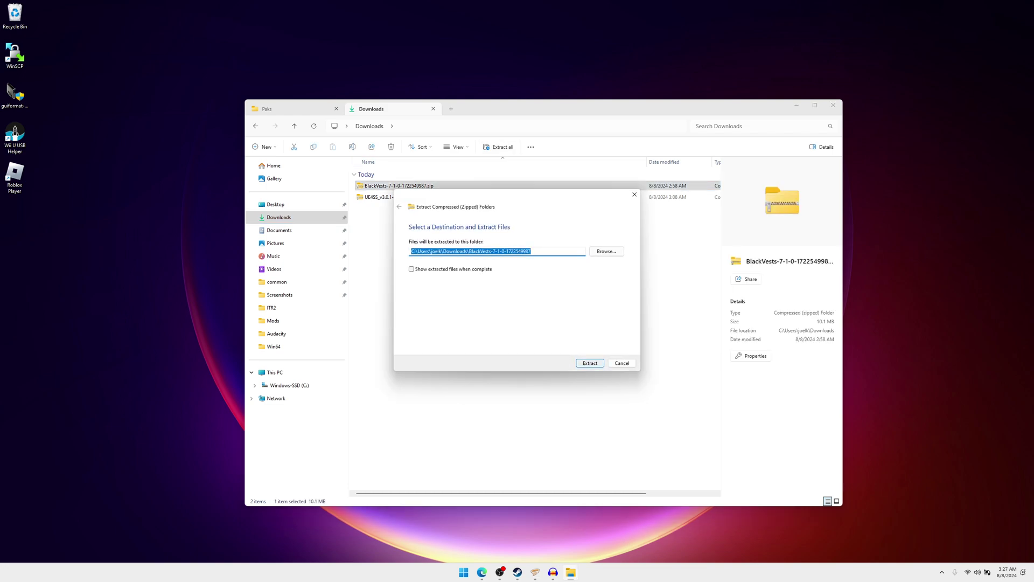
pyautogui.click(590, 363)
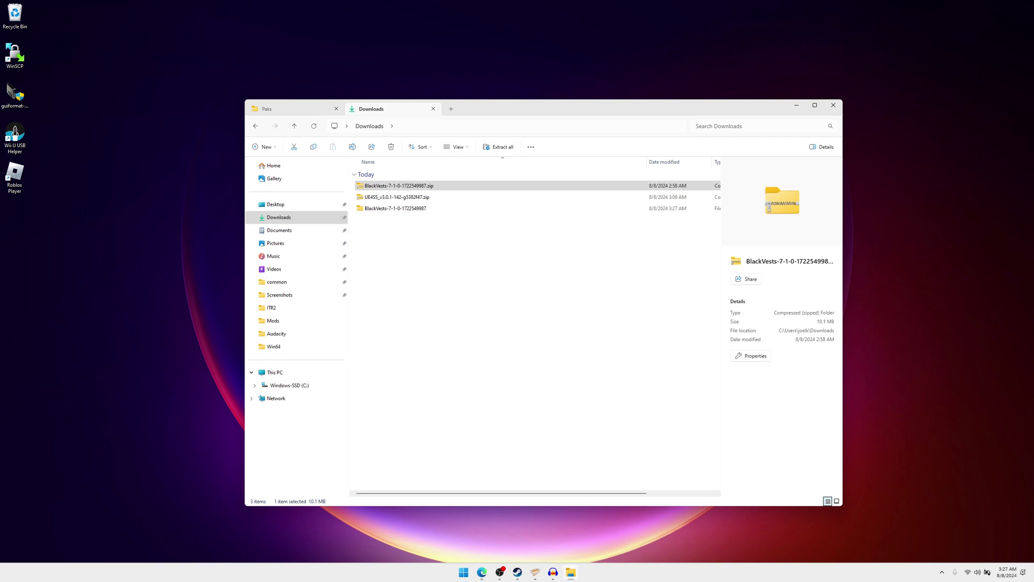
# Select all the mod files in the extracted BlackVests folder and open the Mods folder inside the game's Paks folder.
pyautogui.doubleClick(377, 208)
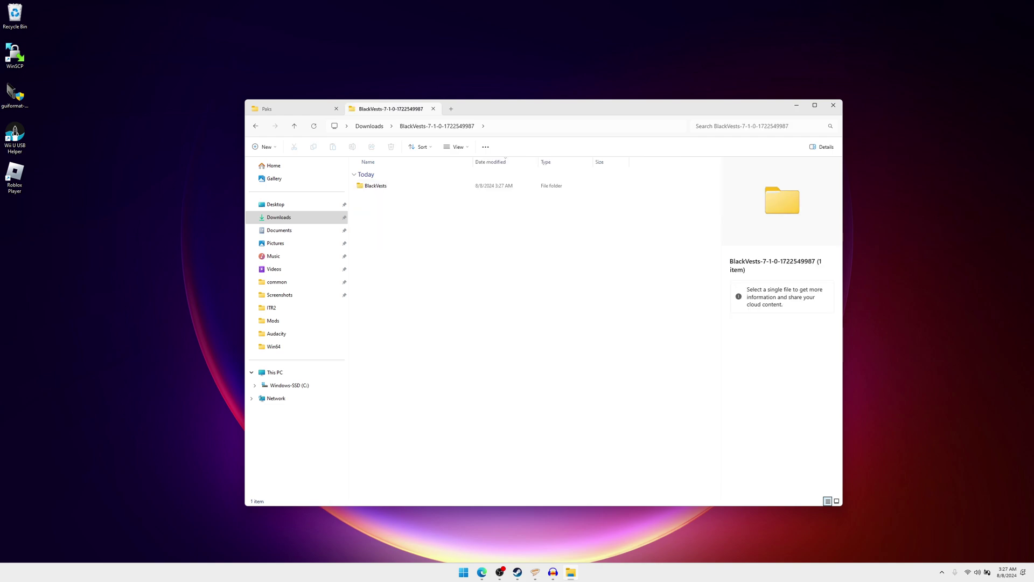
pyautogui.click(379, 186)
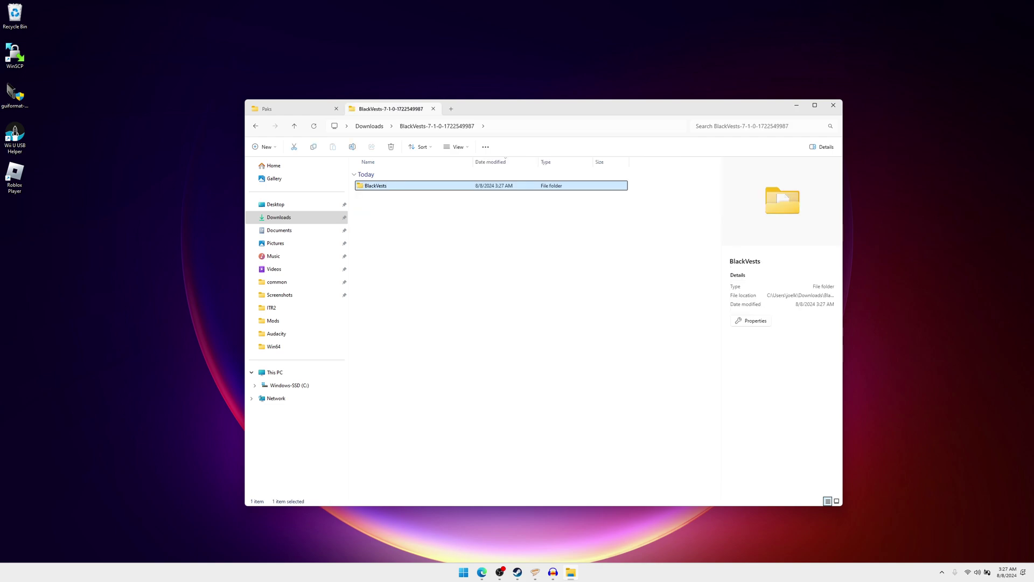
pyautogui.doubleClick(375, 185)
pyautogui.hotkey('ctrl', 'a')
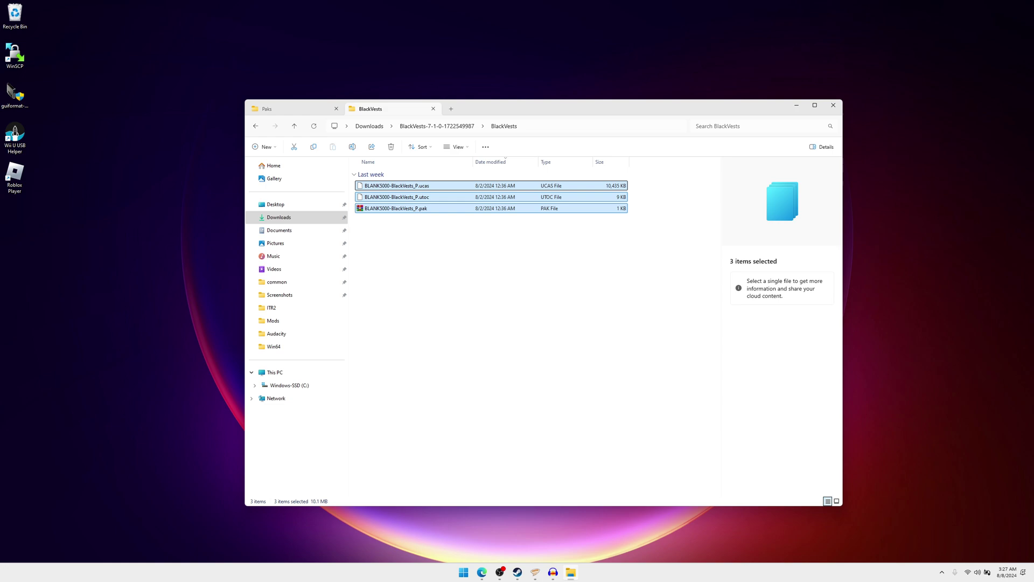
pyautogui.hotkey('ctrl', 'Tab')
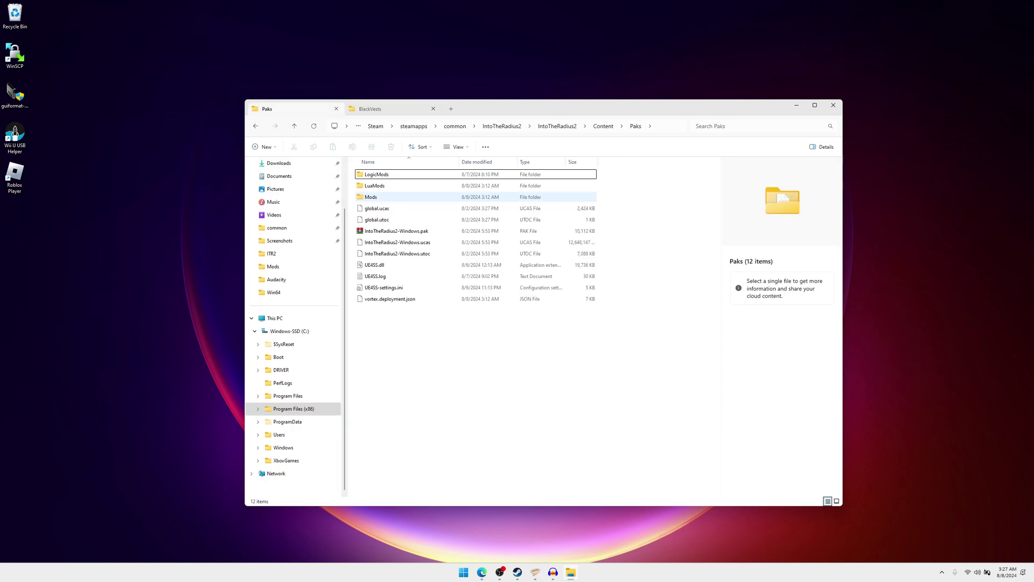
pyautogui.doubleClick(370, 197)
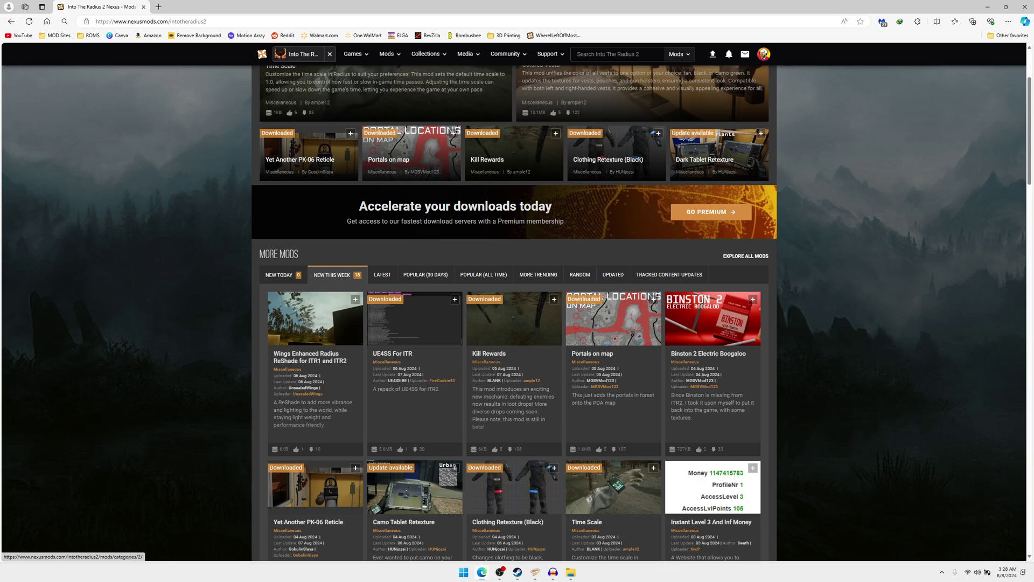
# Switch to the browser, open the Kill Rewards mod page and request the UE4SS download linked in its installation instructions.
pyautogui.click(511, 325)
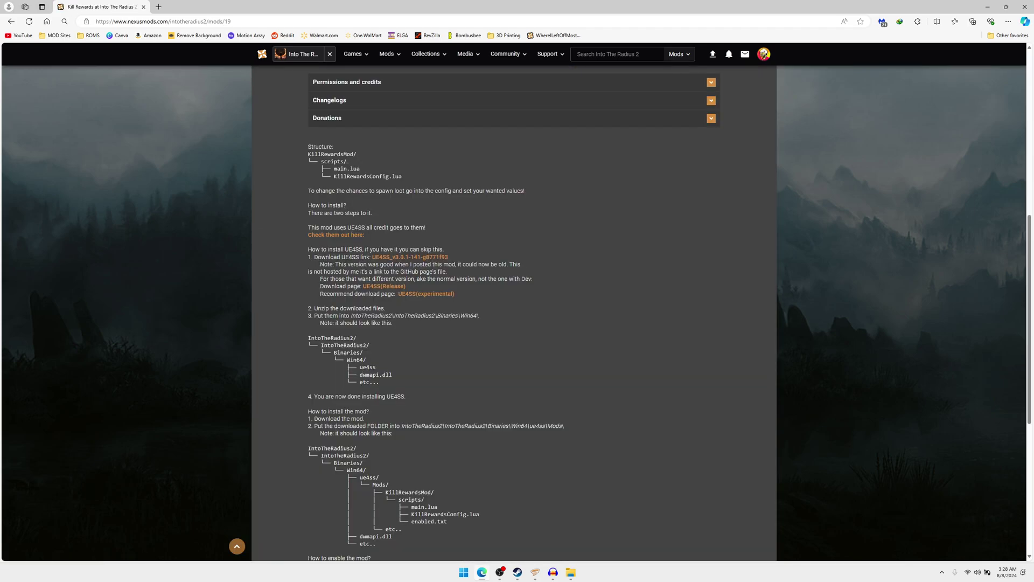
pyautogui.click(410, 257)
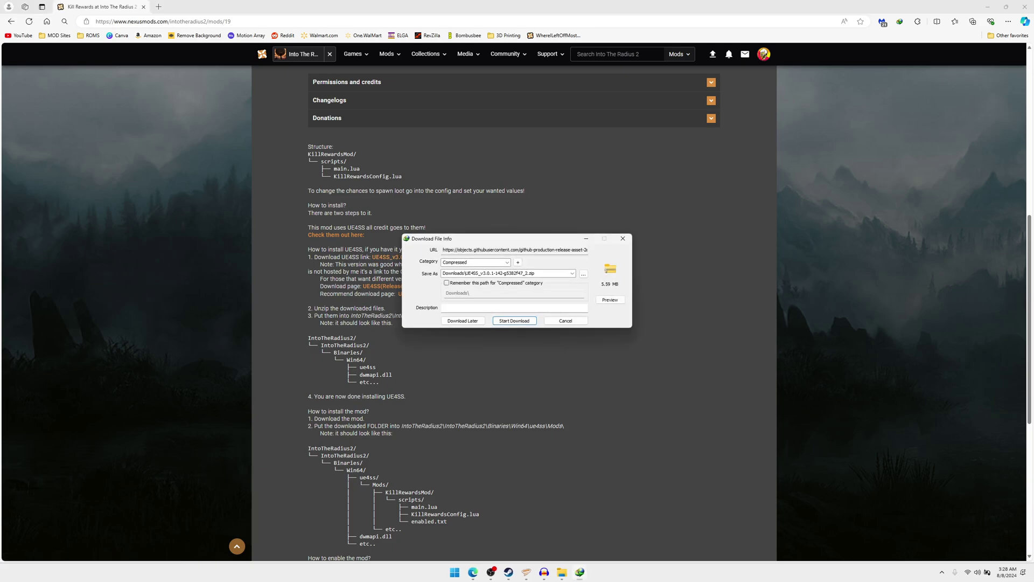
pyautogui.press('Return')
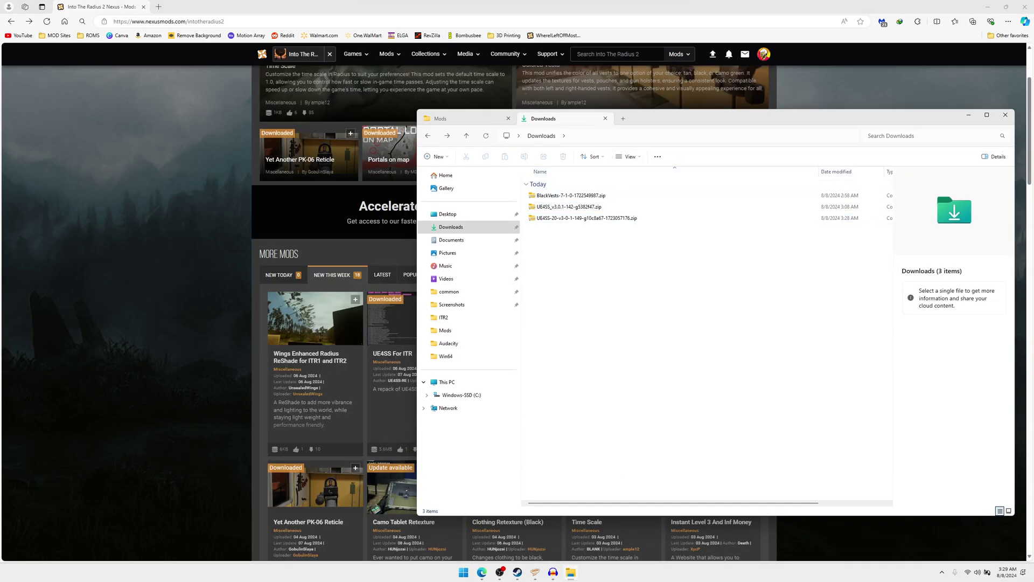
# Extract UE4SS_v3.0.1-142-g5382f47.zip in File Explorer's Downloads folder to the suggested destination and return to the game's Mods folder.
pyautogui.click(569, 207)
pyautogui.click(671, 157)
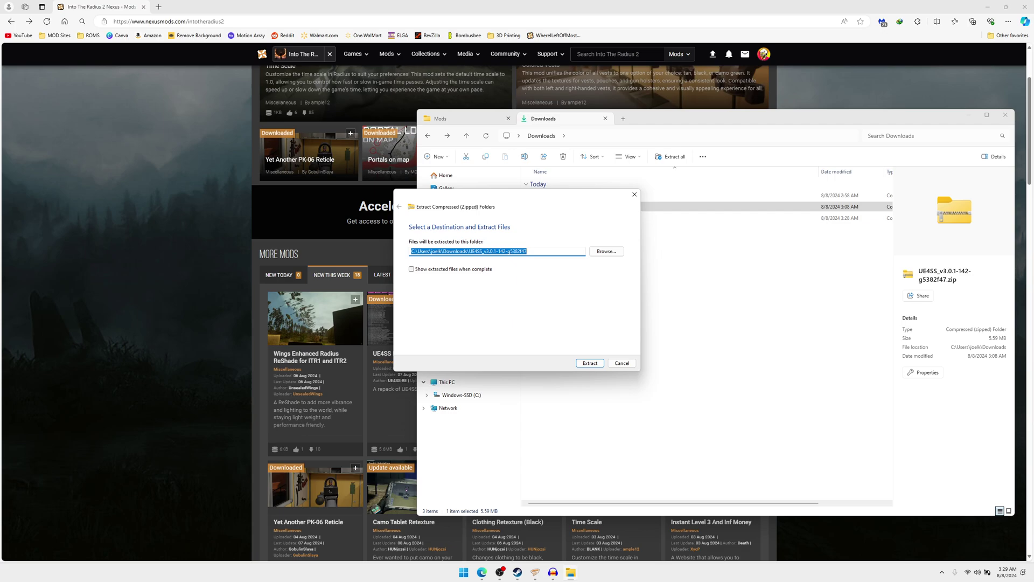
pyautogui.click(591, 362)
pyautogui.click(462, 118)
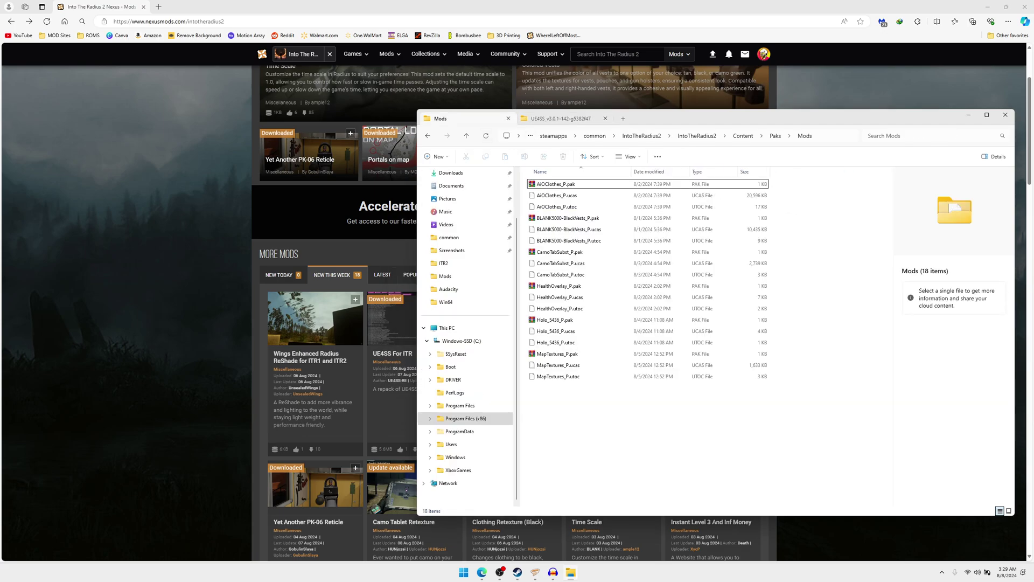
# Go to the game's Binaries\Win64 folder and place the extracted UE4SS_v3.0.1-142-g5382f47 folder in a separate window beside it.
pyautogui.click(428, 136)
pyautogui.click(428, 136)
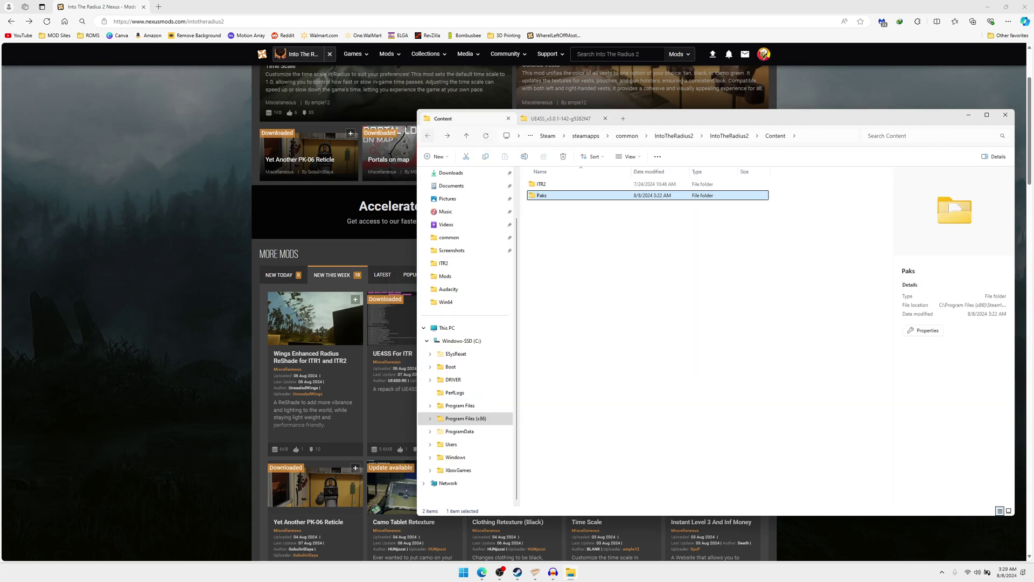
pyautogui.click(428, 136)
pyautogui.doubleClick(545, 195)
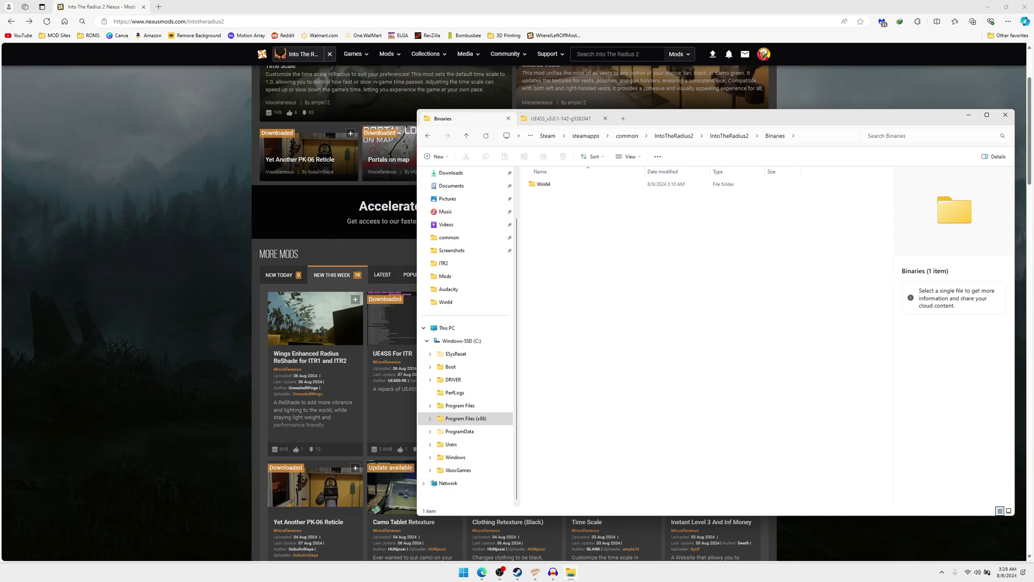
pyautogui.doubleClick(543, 184)
pyautogui.moveTo(560, 118); pyautogui.dragTo(40, 114)
pyautogui.moveTo(700, 115); pyautogui.dragTo(741, 108)
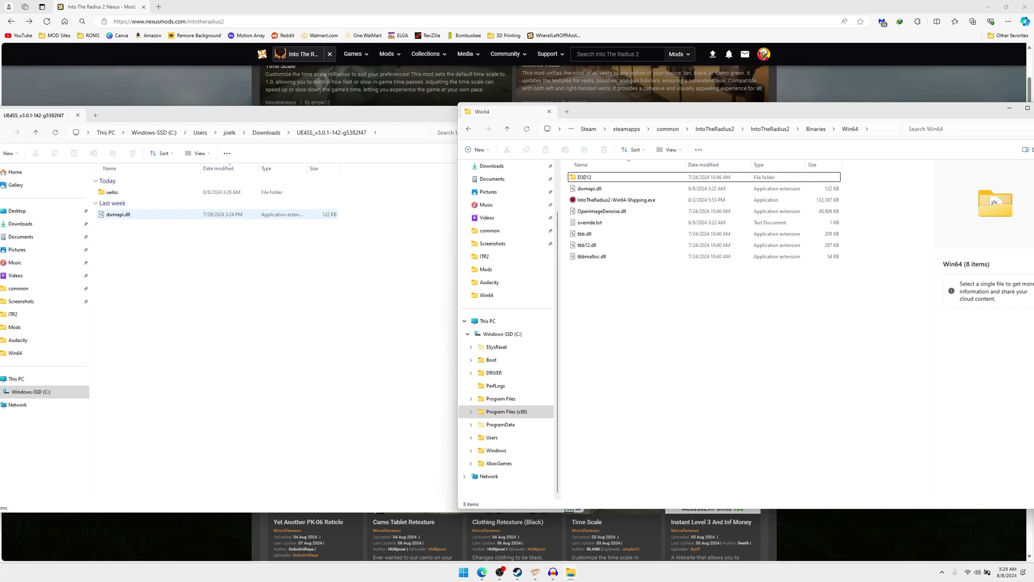
# Try to move dwmapi.dll, and move the ue4ss folder, from the extracted UE4SS folder into the game's Win64 folder.
pyautogui.click(118, 215)
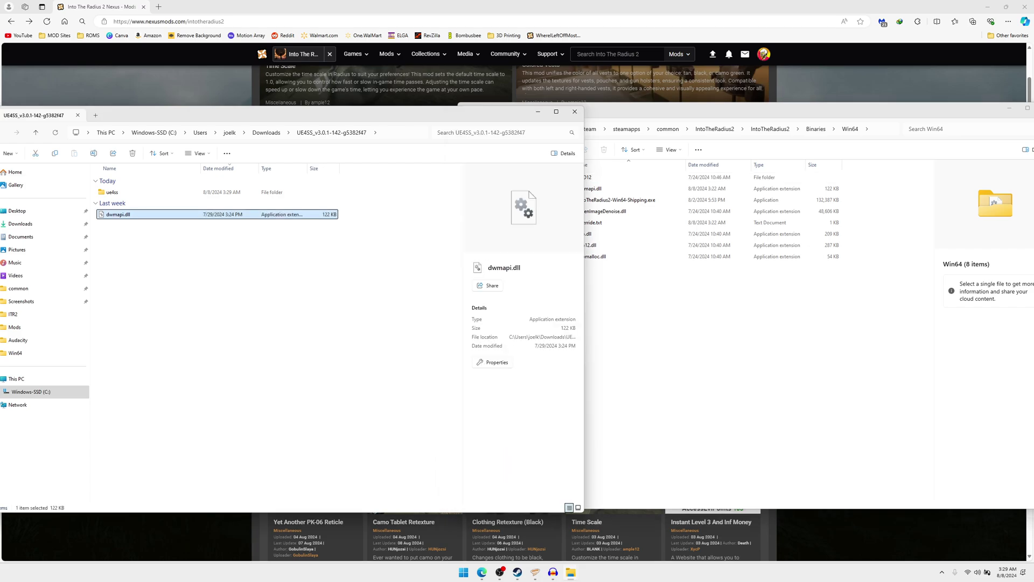
pyautogui.click(695, 339)
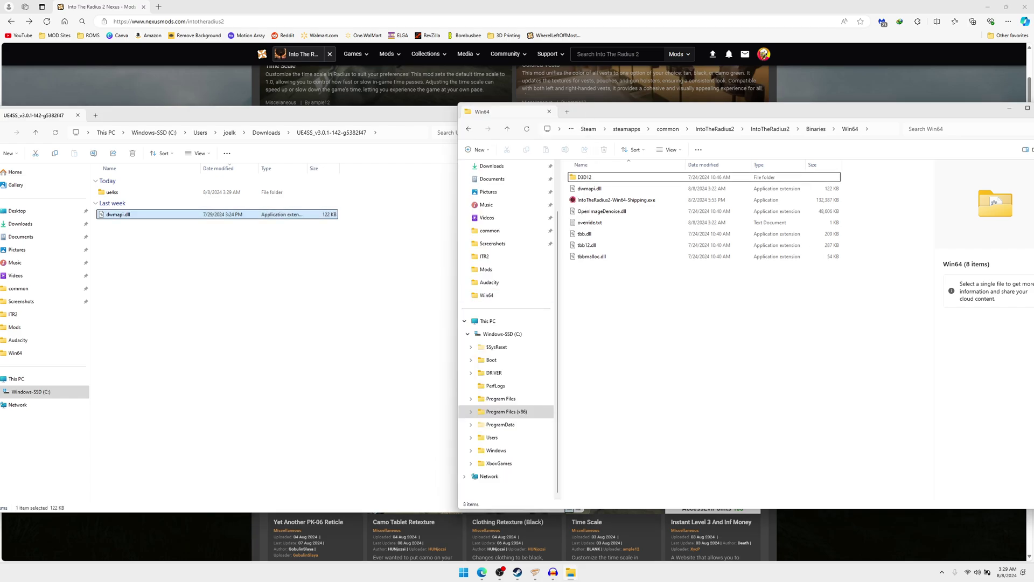
pyautogui.moveTo(161, 214); pyautogui.dragTo(662, 286)
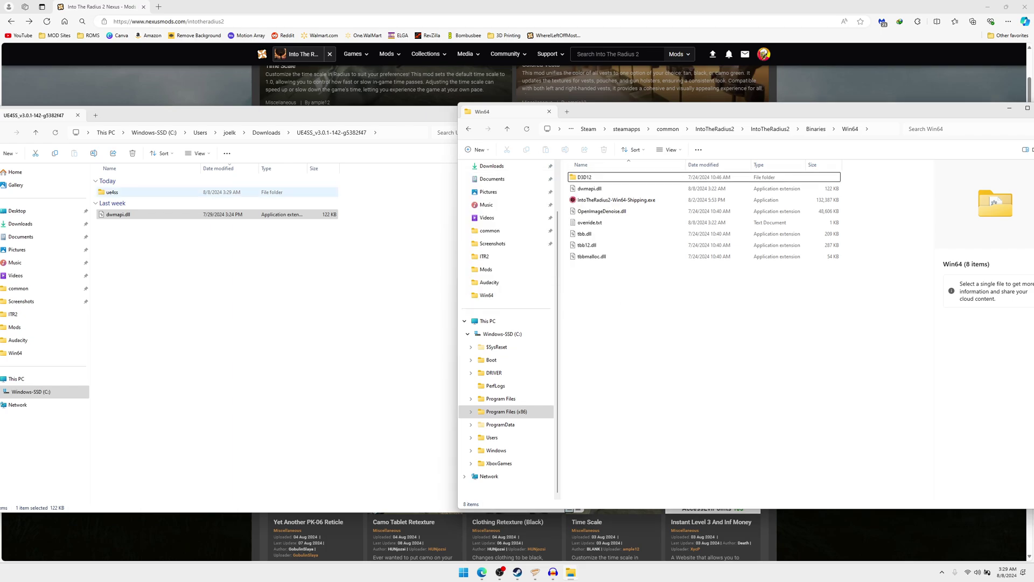
pyautogui.moveTo(112, 192); pyautogui.dragTo(668, 331)
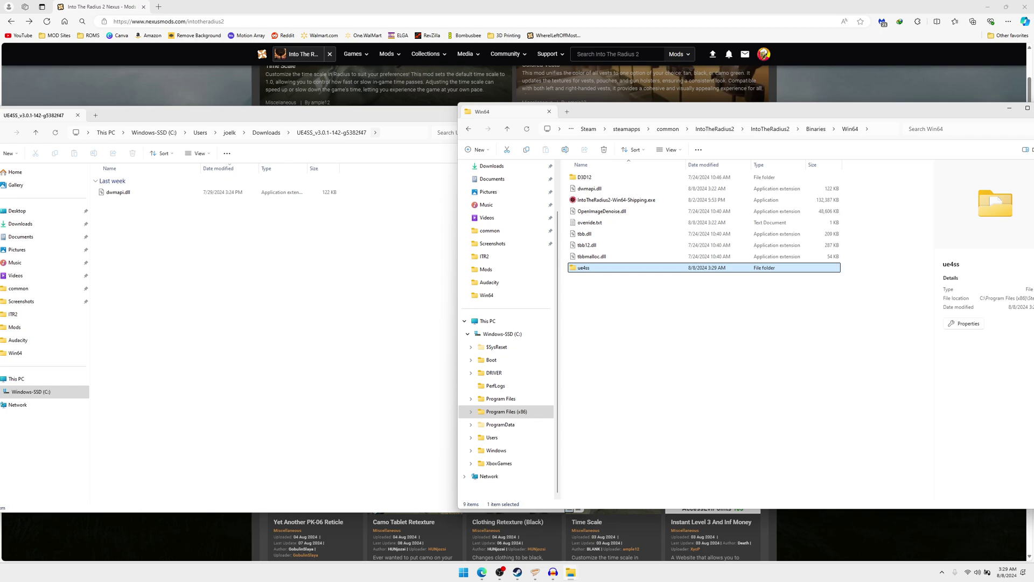
# Switch to the browser, find the Time Scale mod among this week's mods and go through its page's installation instructions.
pyautogui.click(355, 116)
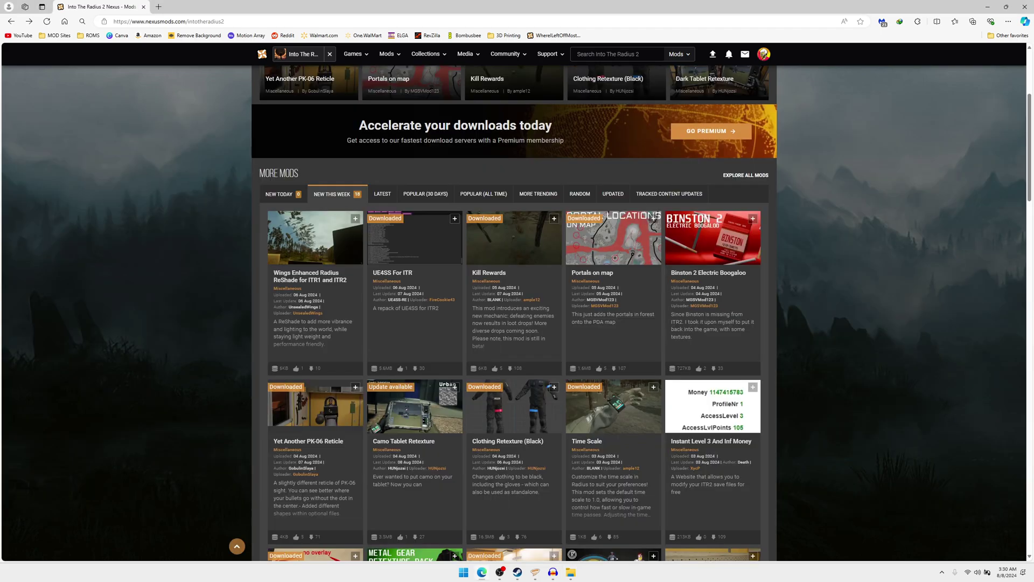
pyautogui.scroll(-2, 652, 318)
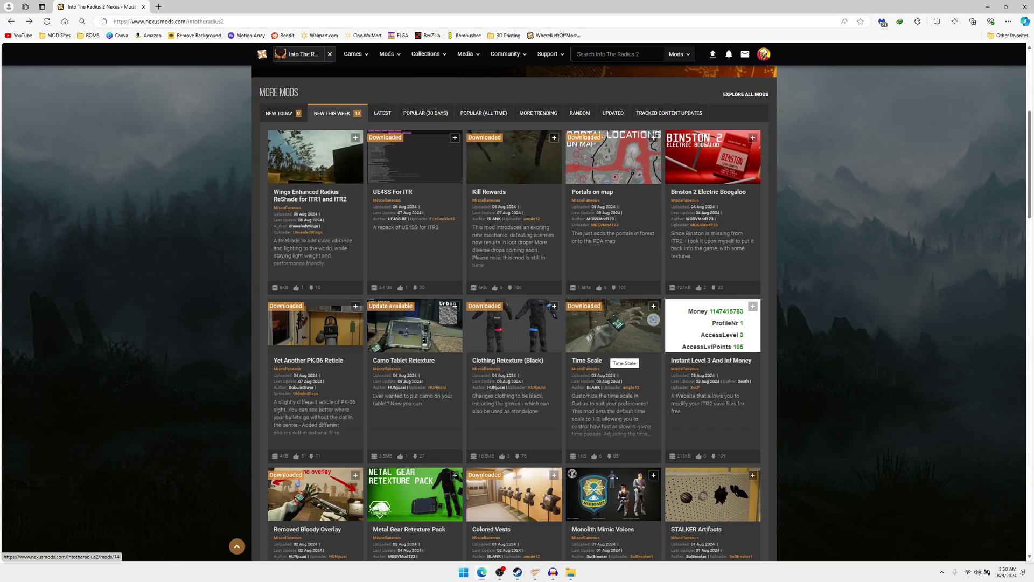
pyautogui.moveTo(553, 306)
pyautogui.scroll(-2, 514, 313)
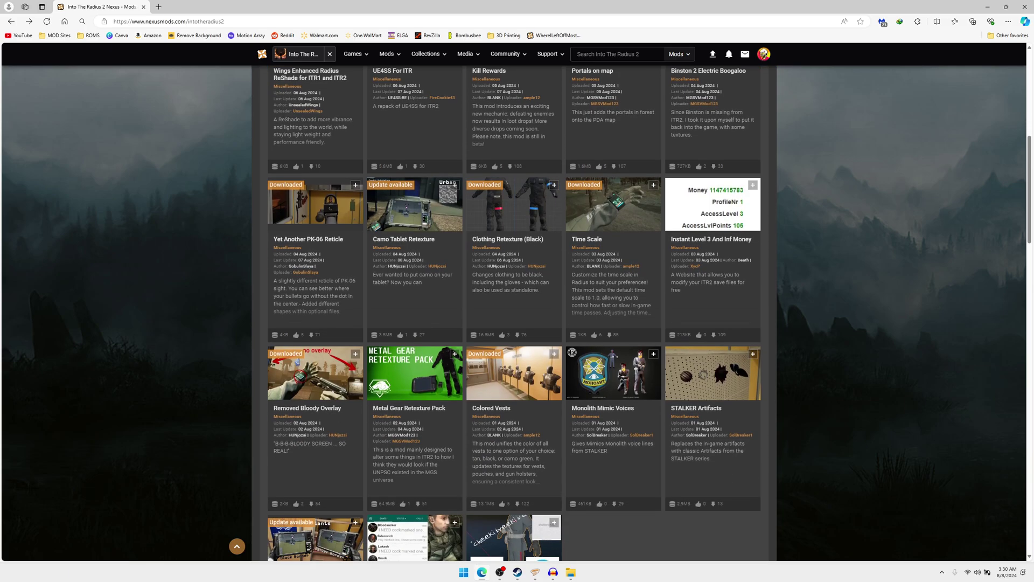
pyautogui.scroll(3, 515, 312)
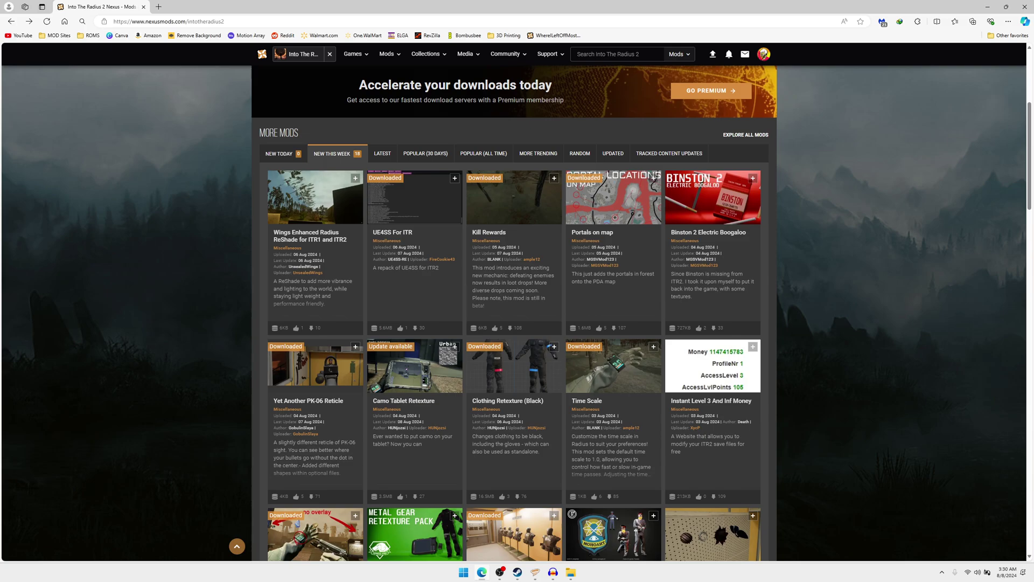
pyautogui.scroll(-1, 614, 323)
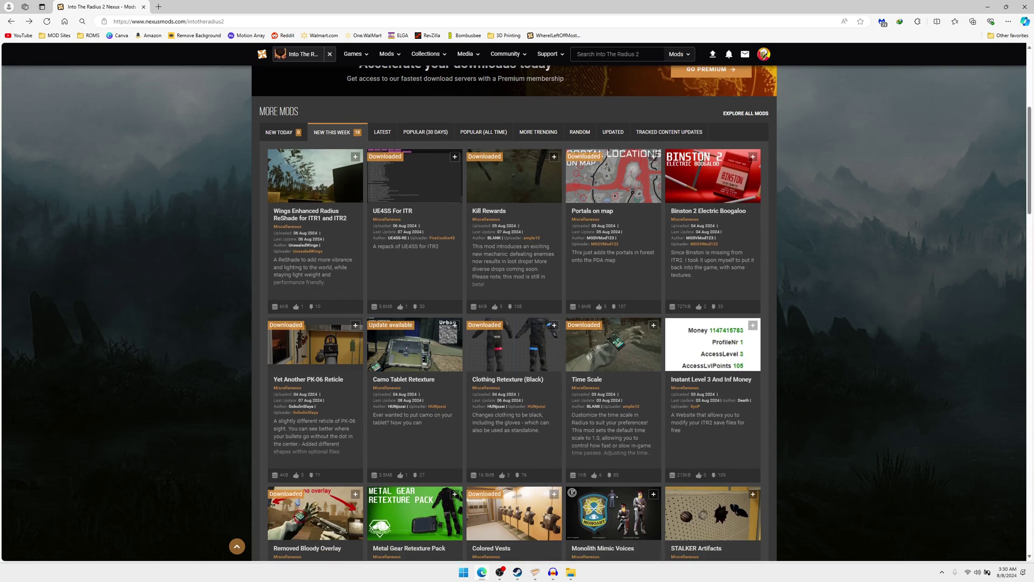
pyautogui.click(614, 323)
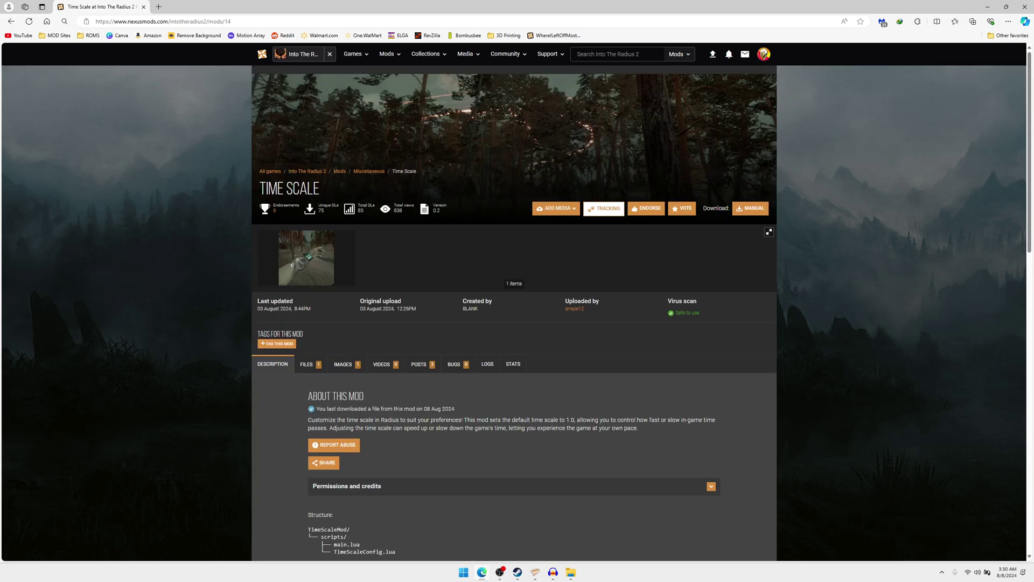
pyautogui.scroll(-5, 514, 313)
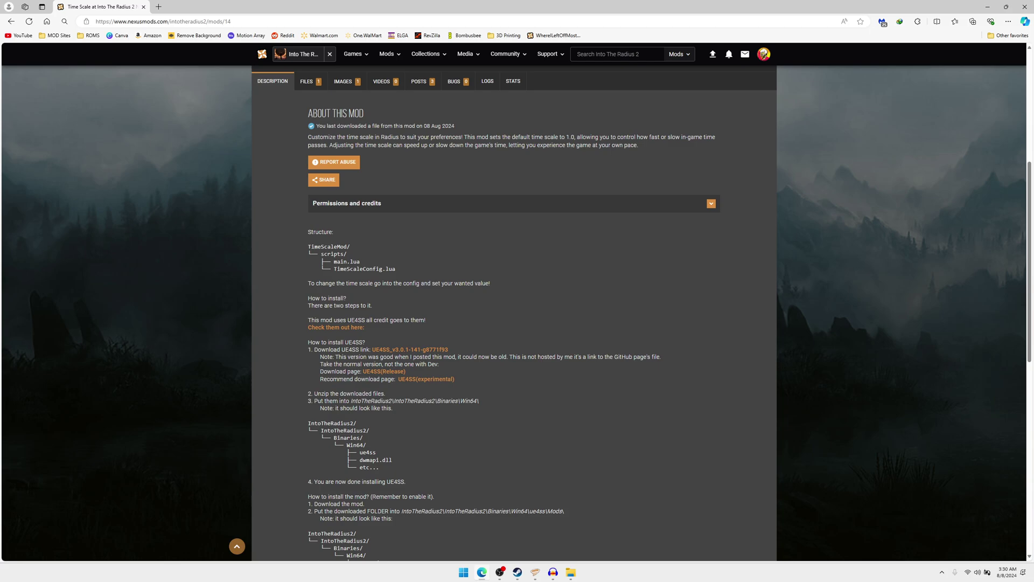
pyautogui.scroll(-3, 515, 313)
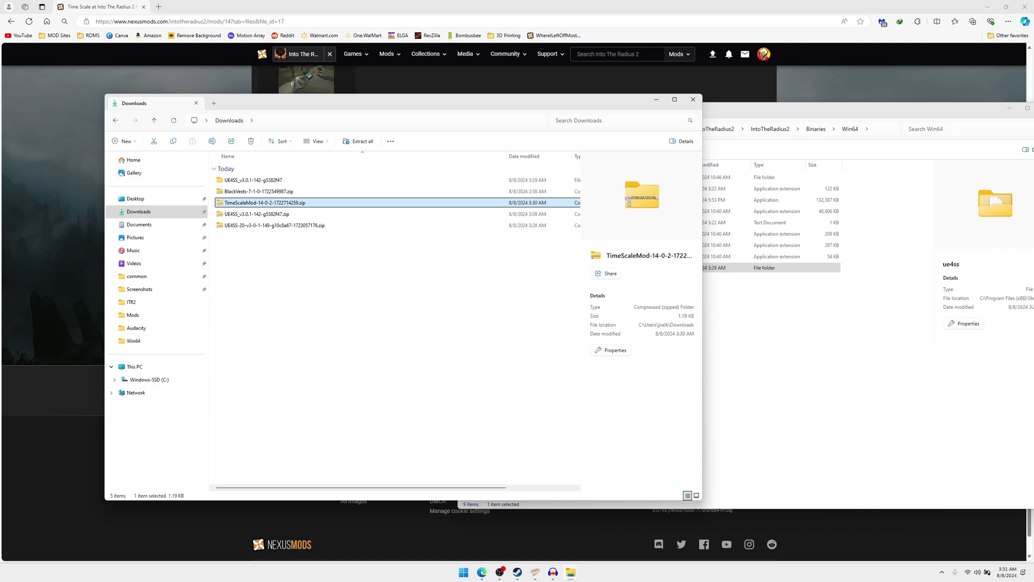
# Extract TimeScaleMod-14-0-2-1722714259.zip and move its TimeScaleMod folder into the Mods folder inside the game's Win64\ue4ss folder.
pyautogui.click(358, 141)
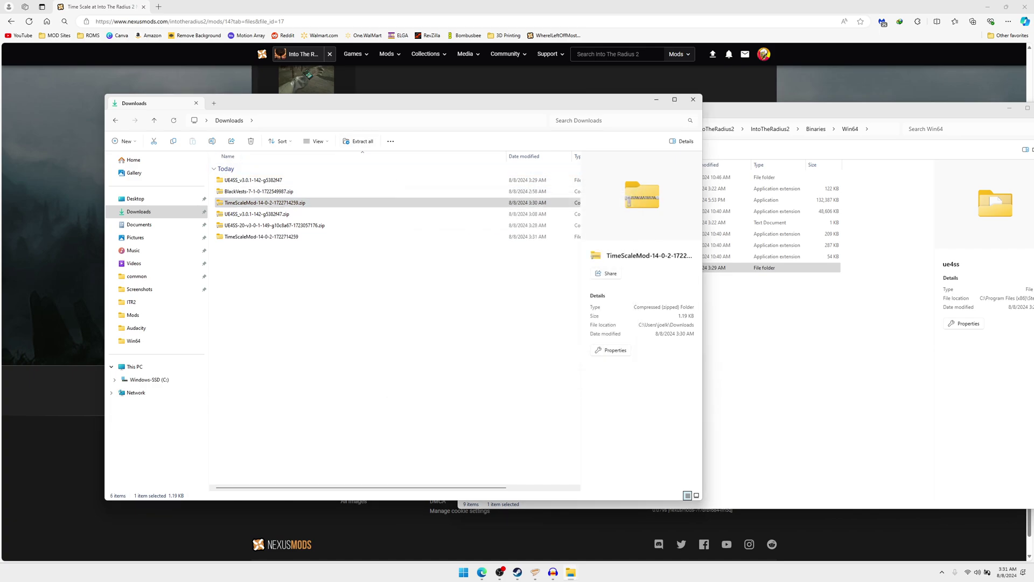
pyautogui.click(788, 111)
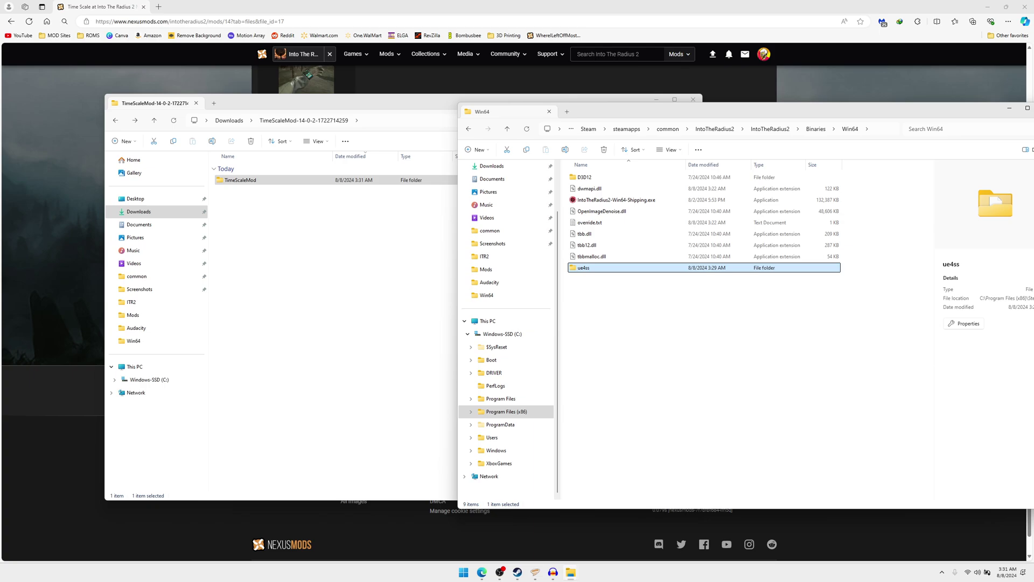
pyautogui.doubleClick(584, 268)
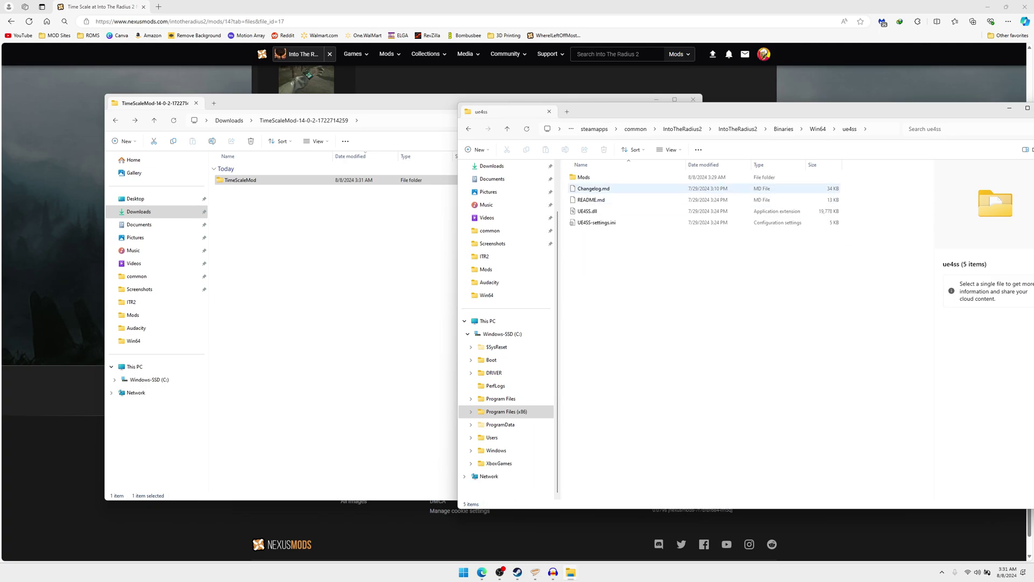
pyautogui.doubleClick(584, 177)
pyautogui.moveTo(240, 180); pyautogui.dragTo(647, 374)
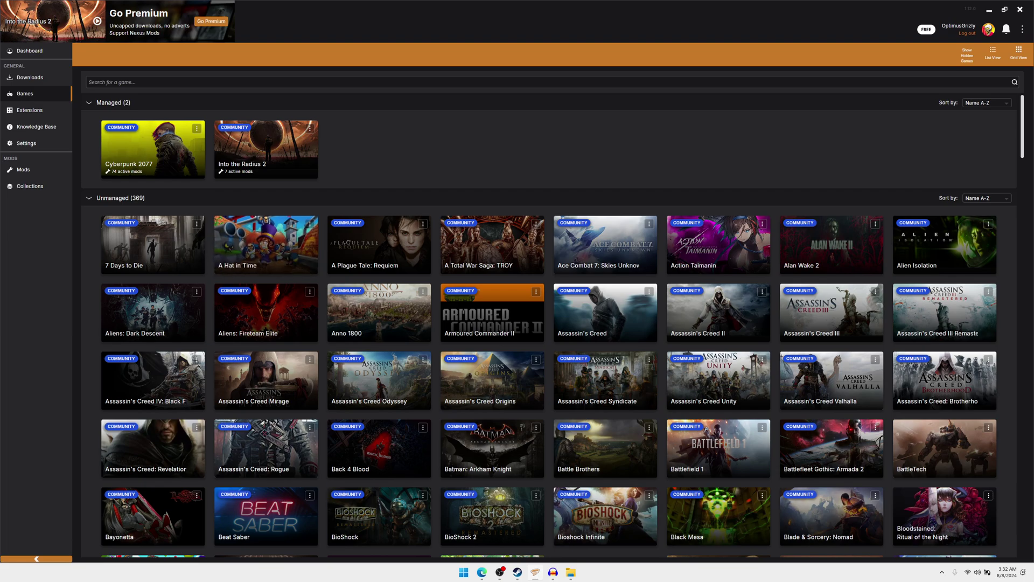
# Review the Into the Radius 2 mods list in Vortex and locate the UE4SS For ITR mod on Nexus Mods in the browser.
pyautogui.click(267, 83)
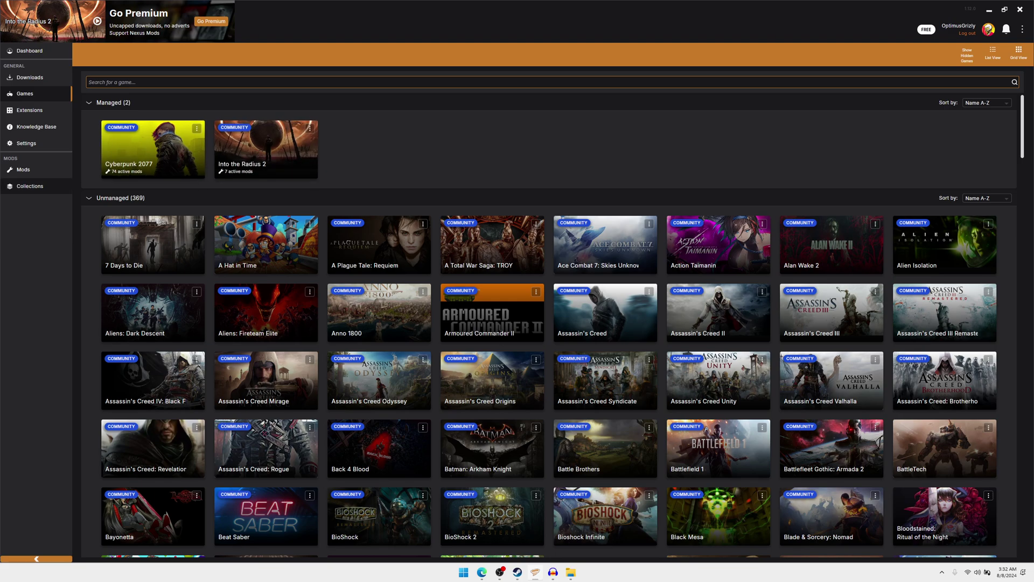
pyautogui.click(24, 169)
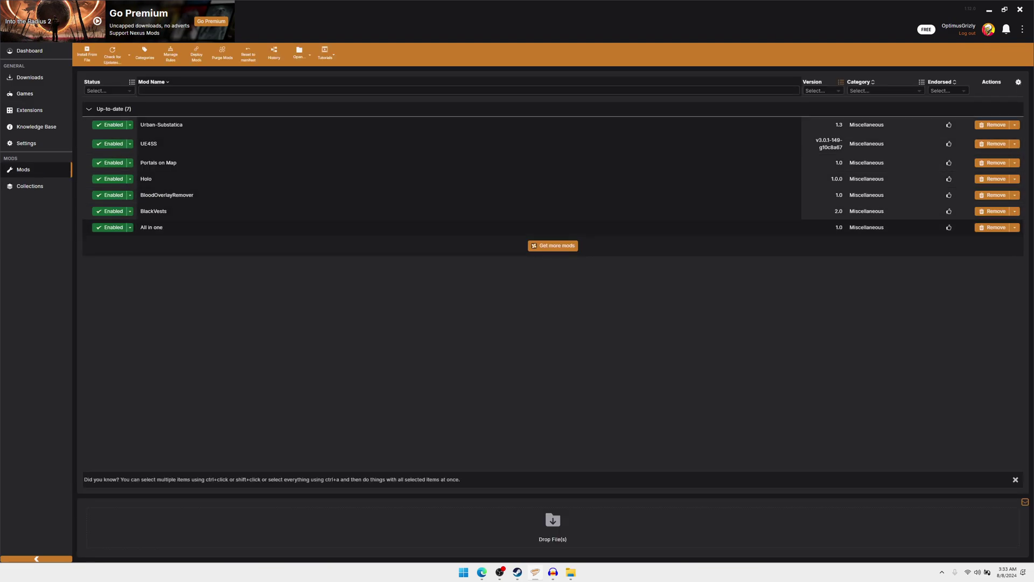
pyautogui.hotkey('alt', 'Tab')
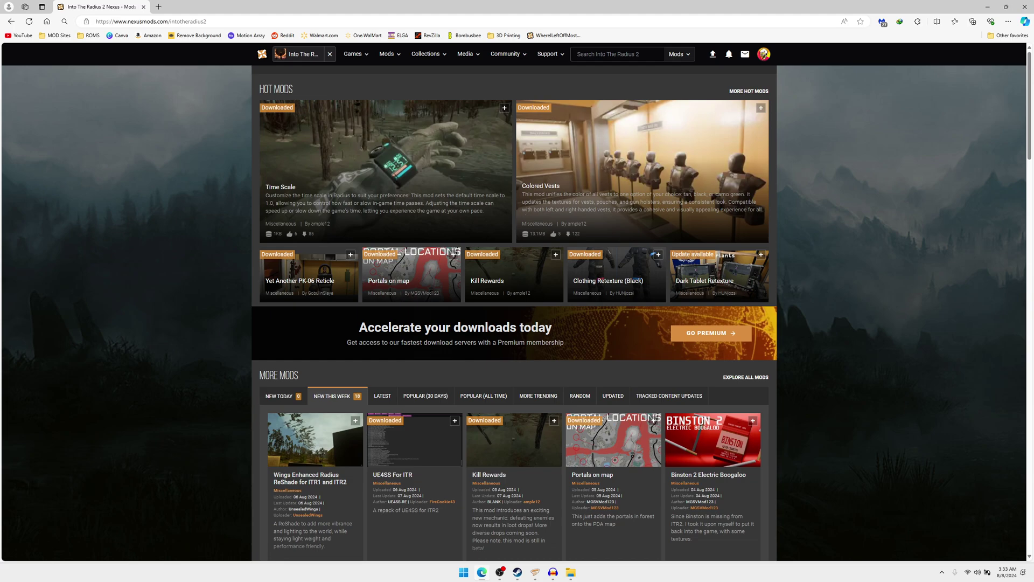
pyautogui.scroll(-2, 517, 312)
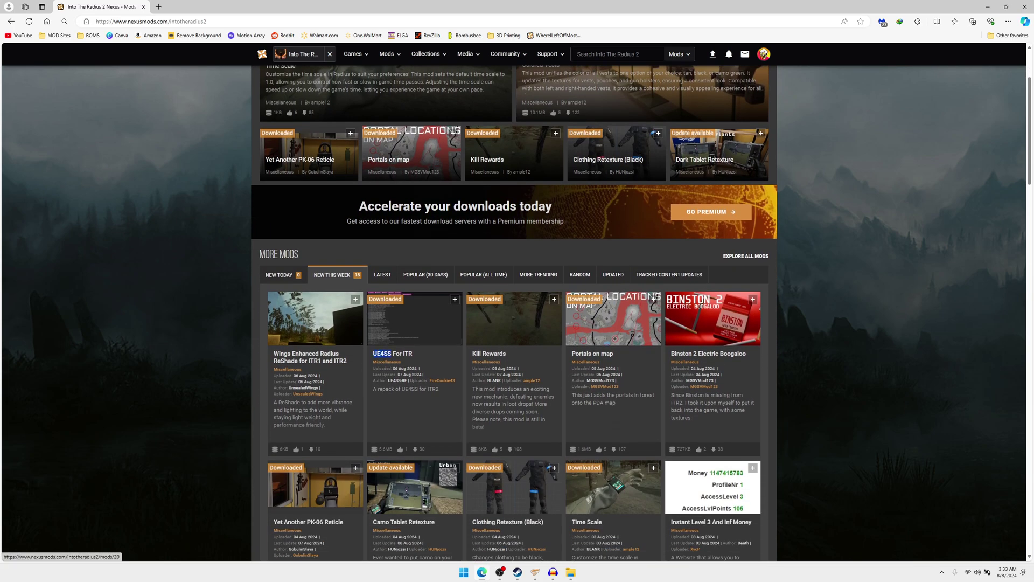
pyautogui.moveTo(392, 354); pyautogui.dragTo(413, 354)
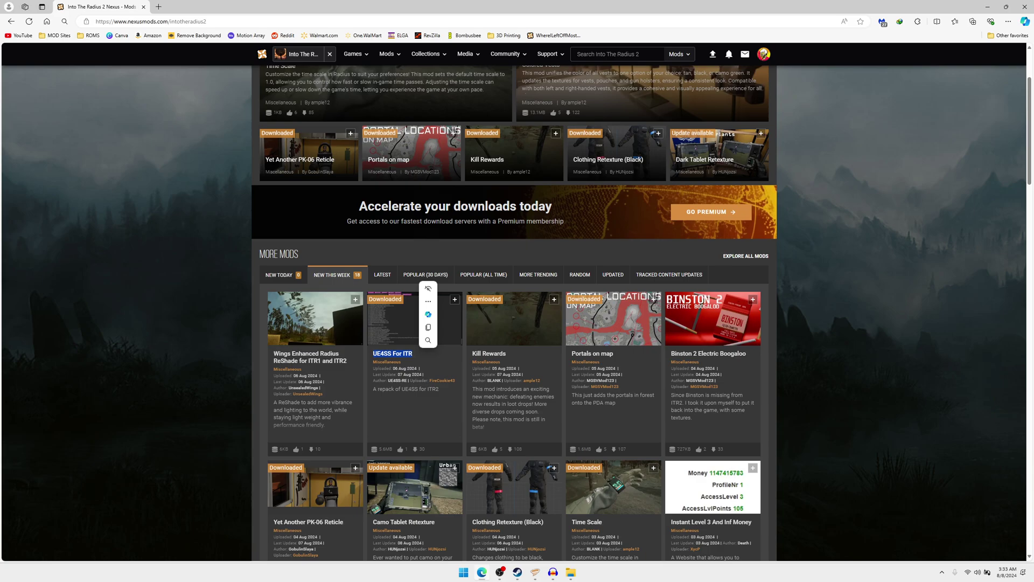
pyautogui.scroll(-1, 515, 312)
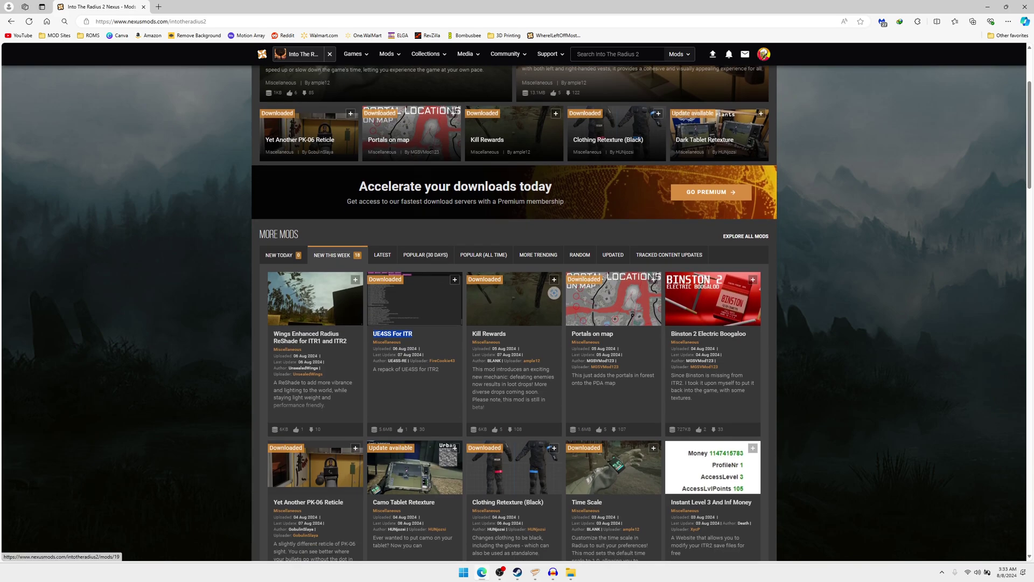
pyautogui.scroll(2, 415, 324)
pyautogui.scroll(-1, 415, 323)
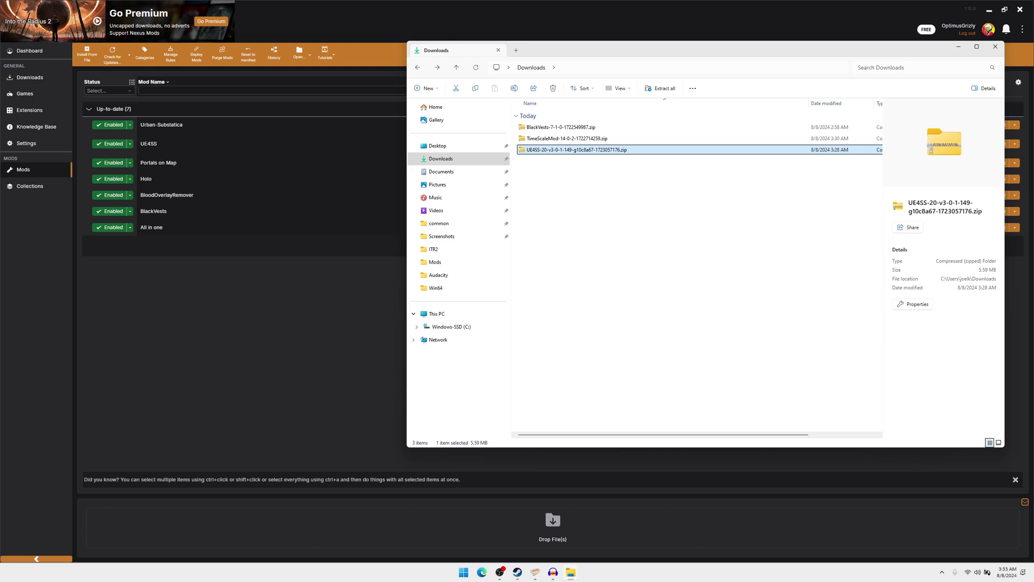
# Reposition the File Explorer window over Vortex and open the game's Content\Paks folder.
pyautogui.moveTo(652, 50); pyautogui.dragTo(510, 57)
pyautogui.hotkey('alt', 'Right')
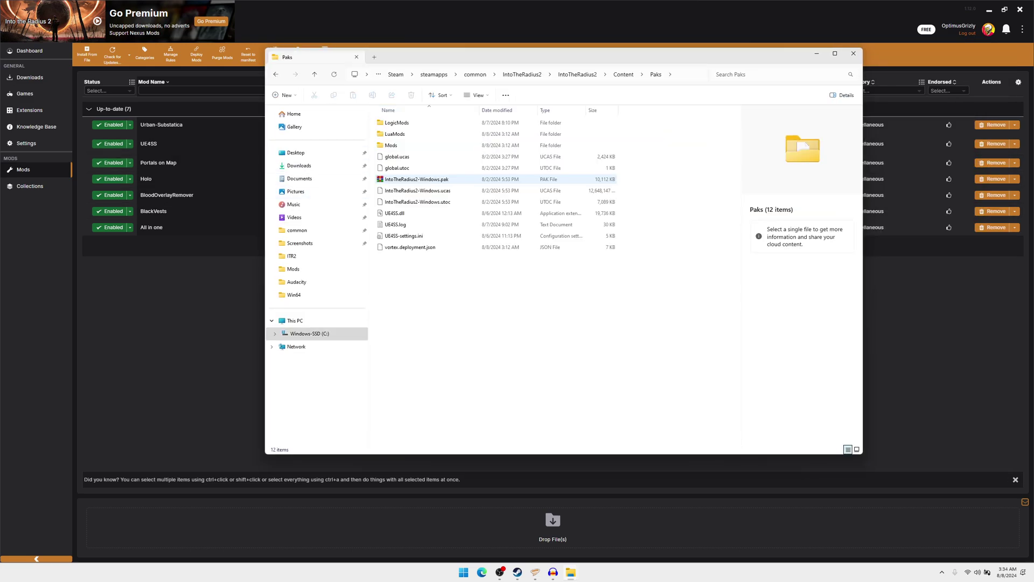